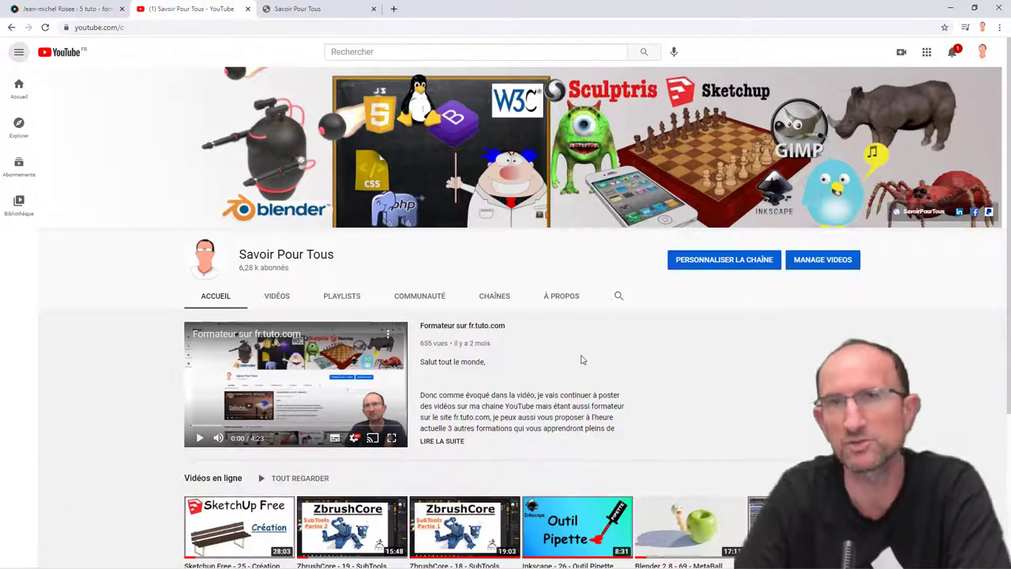
# Browse the fr.tuto.com trainer profile's five course cards down to the site footer
pyautogui.click(64, 9)
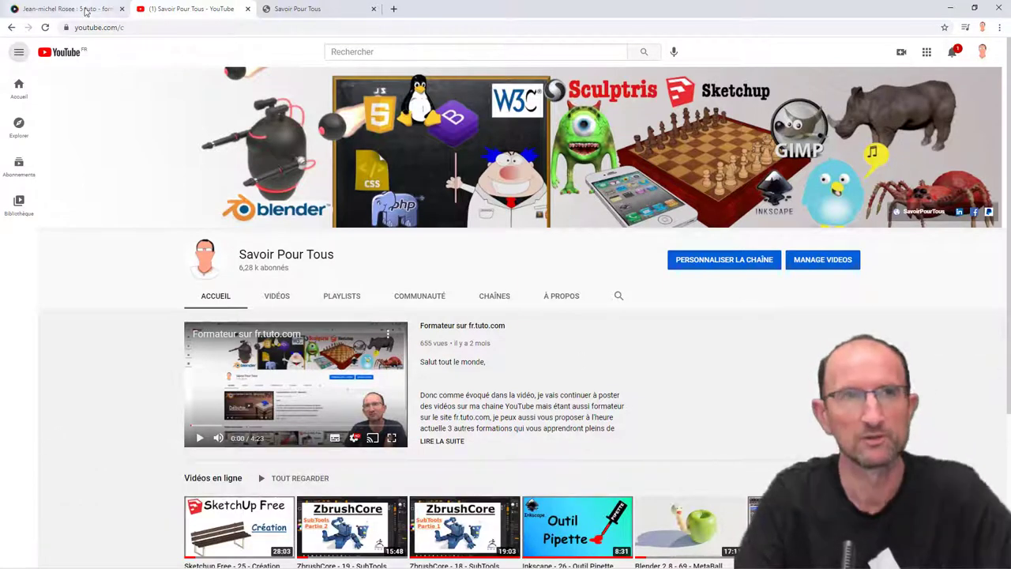
pyautogui.scroll(1, 446, 216)
pyautogui.scroll(-1, 447, 216)
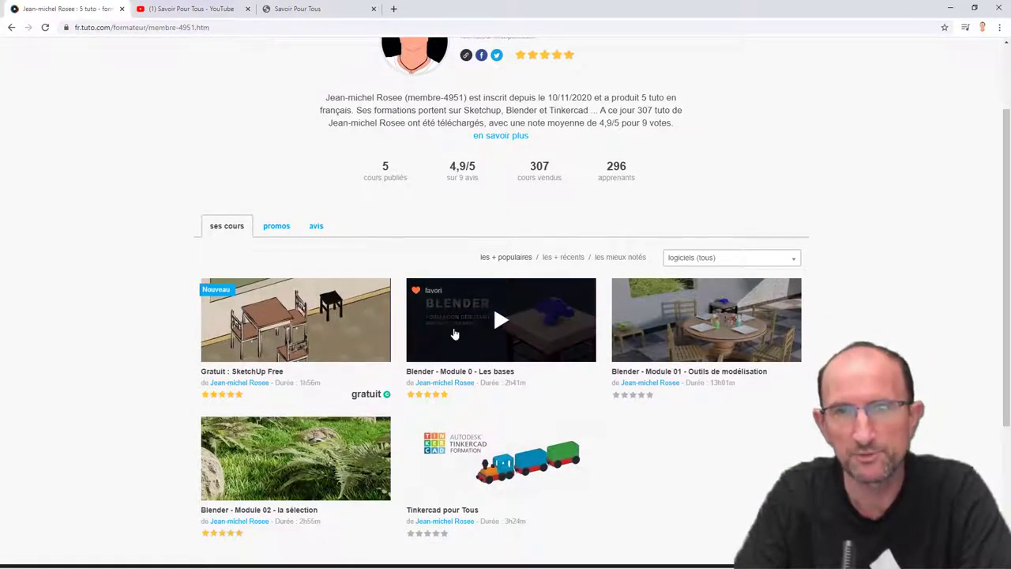
pyautogui.moveTo(648, 334)
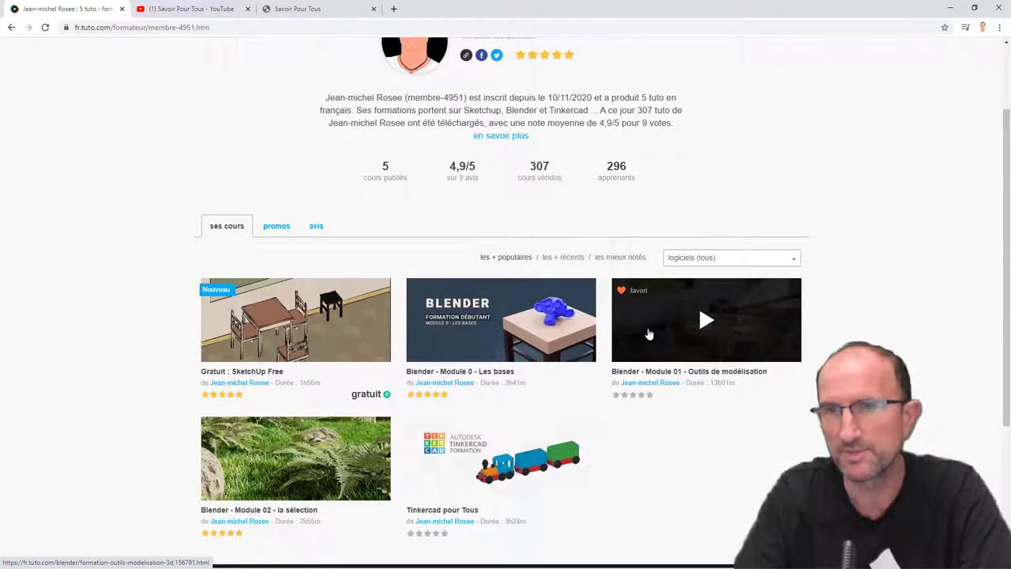
pyautogui.scroll(-2, 648, 334)
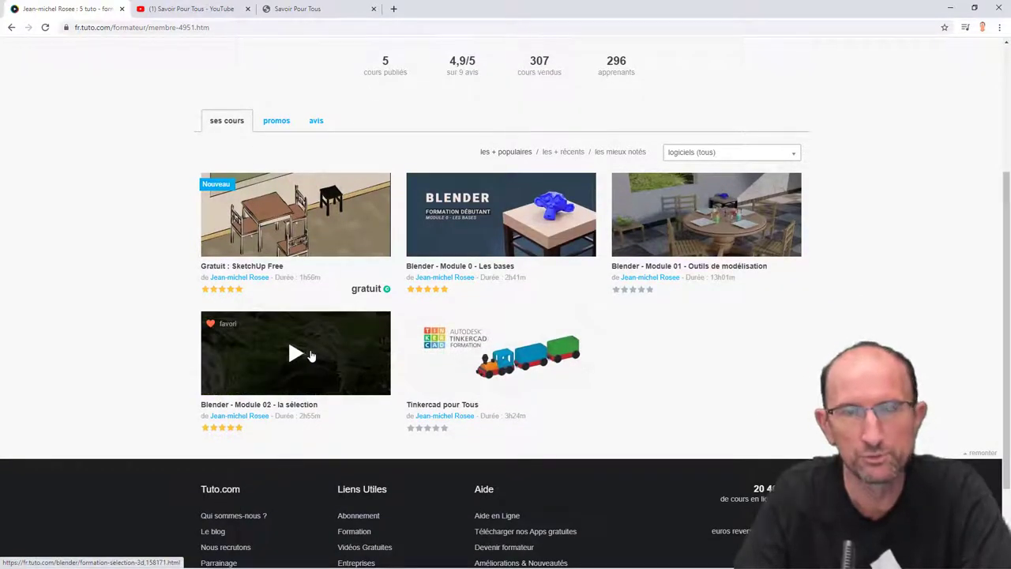
pyautogui.scroll(3, 355, 350)
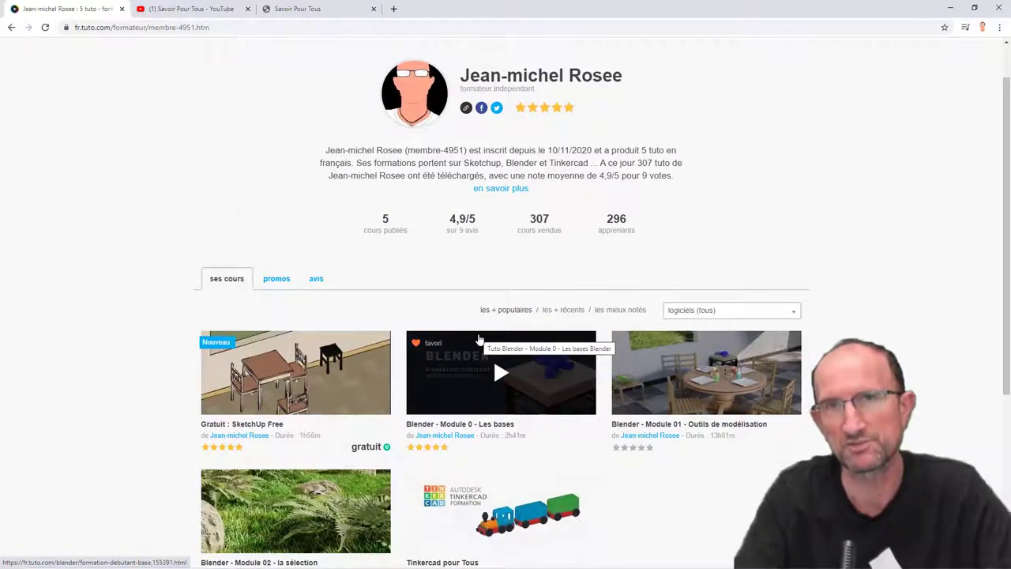
pyautogui.moveTo(500, 372)
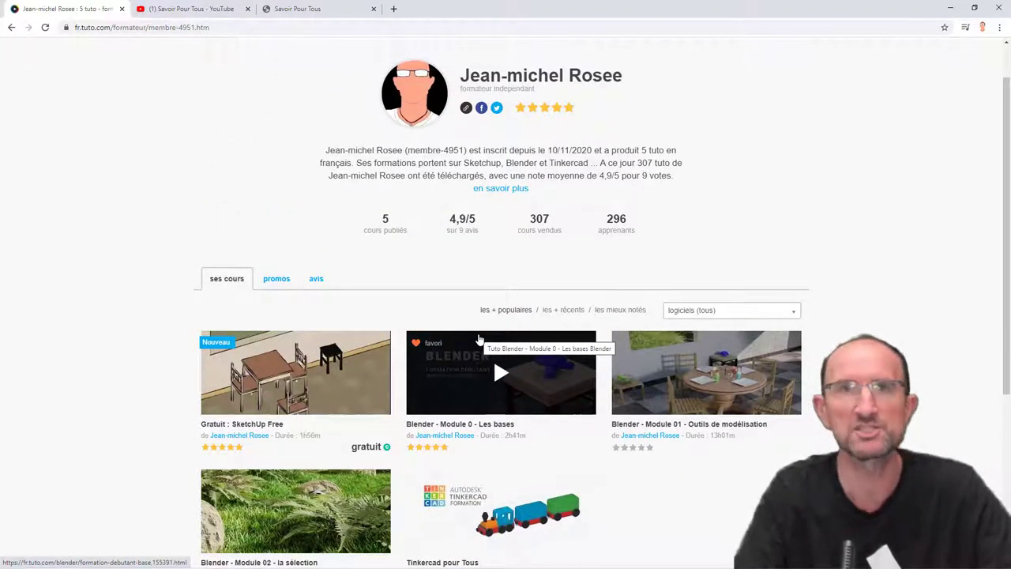
pyautogui.scroll(-2, 478, 339)
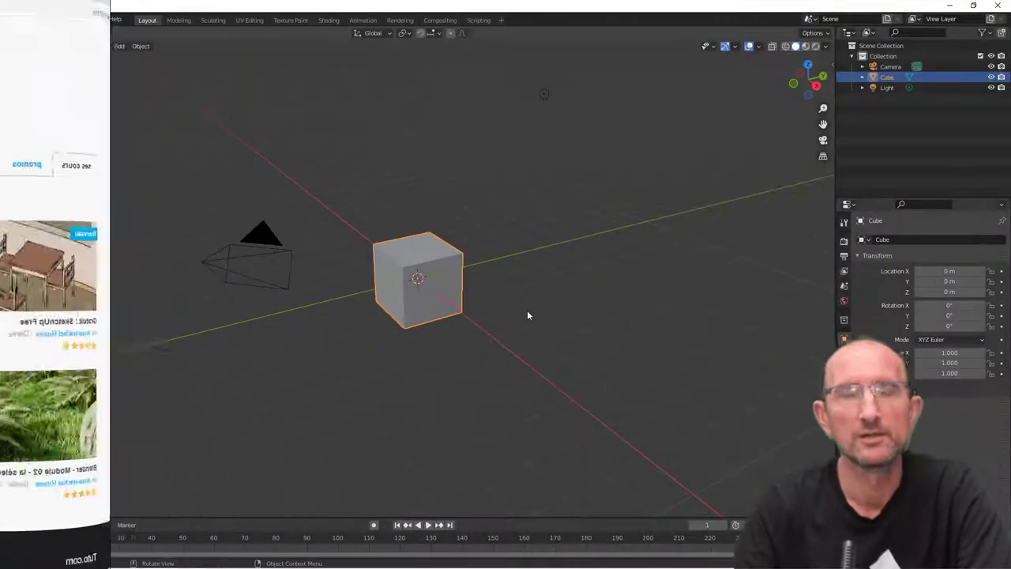
# Orbit around the default cube and isolate it in Local View, hiding camera and light
pyautogui.moveTo(521, 270)
pyautogui.mouseDown(button='middle')
pyautogui.moveTo(510, 264)
pyautogui.moveTo(514, 188)
pyautogui.mouseUp(button='middle')
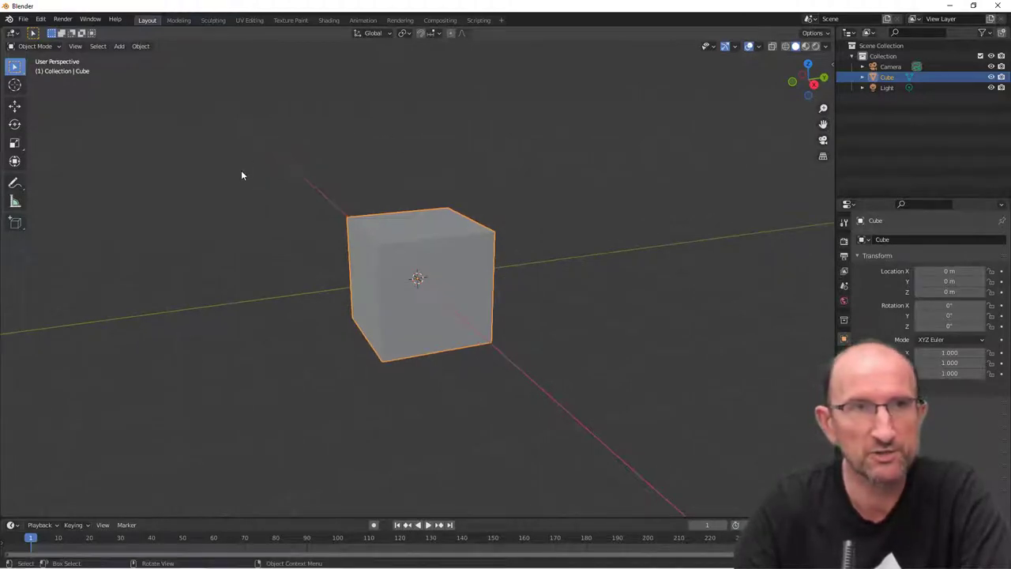
pyautogui.moveTo(241, 175)
pyautogui.mouseDown(button='middle')
pyautogui.moveTo(266, 176)
pyautogui.moveTo(300, 210)
pyautogui.moveTo(386, 206)
pyautogui.moveTo(364, 176)
pyautogui.moveTo(334, 221)
pyautogui.moveTo(379, 214)
pyautogui.mouseUp(button='middle')
pyautogui.scroll(1, 334, 210)
pyautogui.scroll(-3, 334, 207)
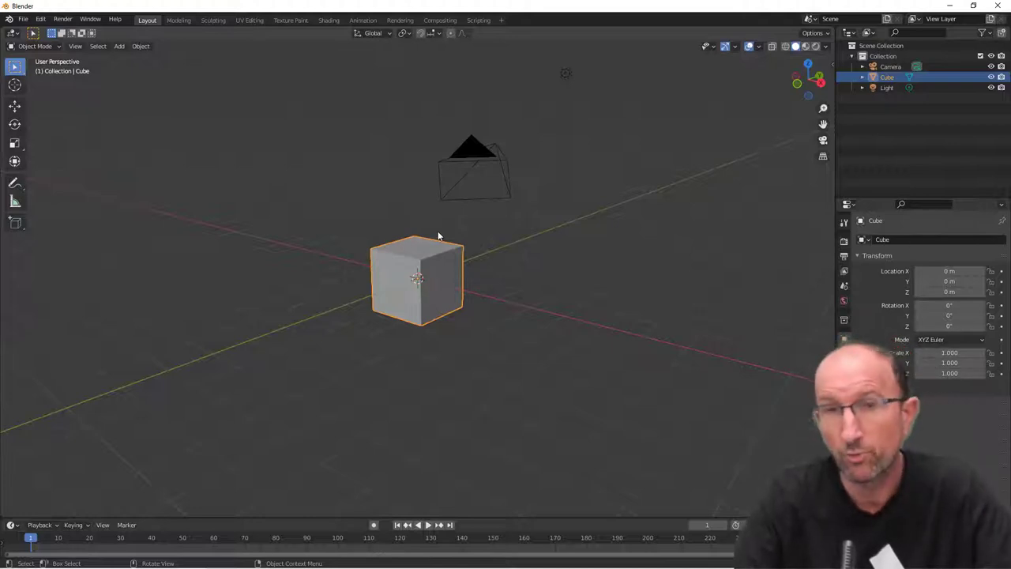
pyautogui.press('KP_Divide')
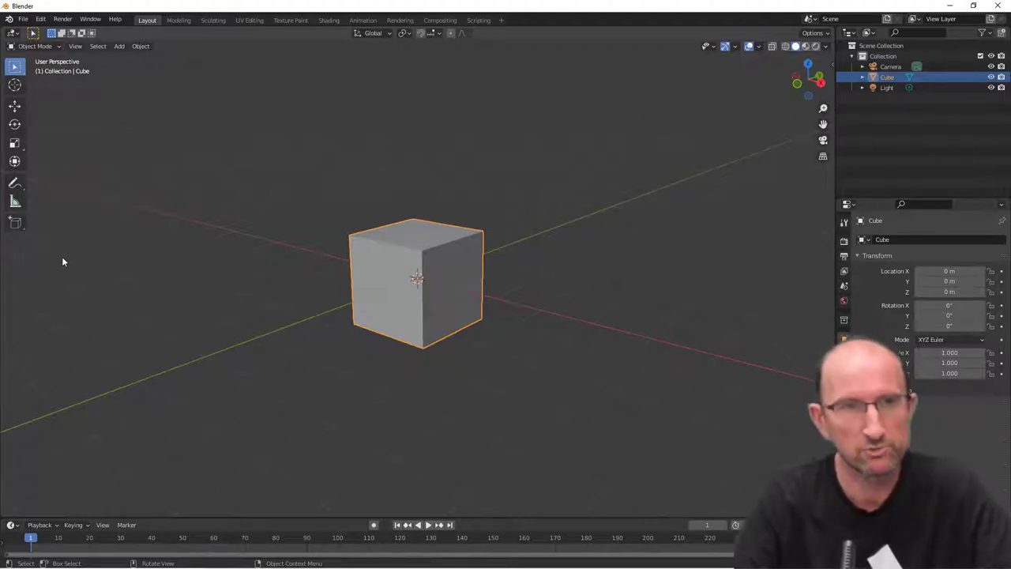
# Draw a small box against the cube's side with the Add Cube tool
pyautogui.click(18, 223)
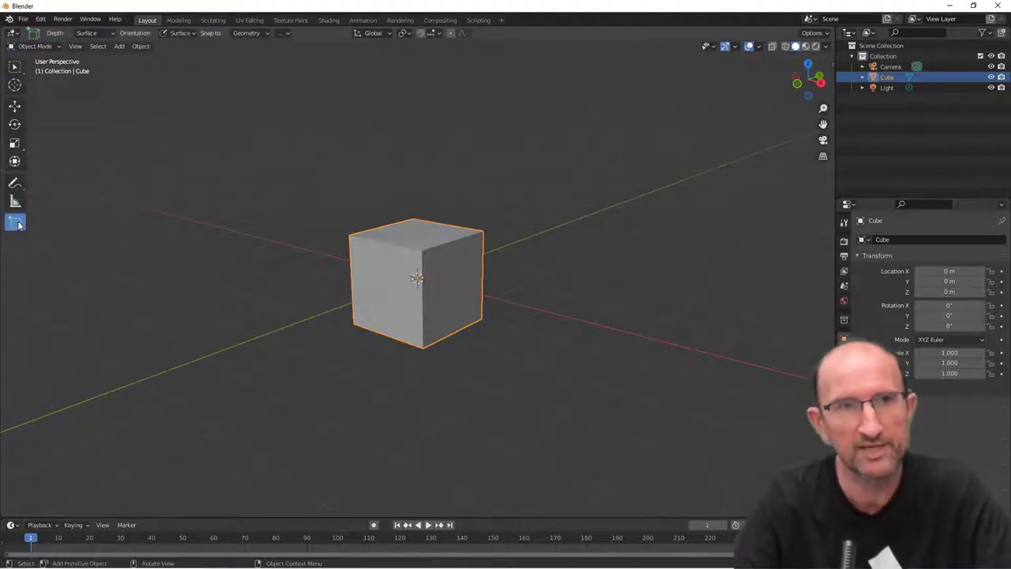
pyautogui.click(19, 225)
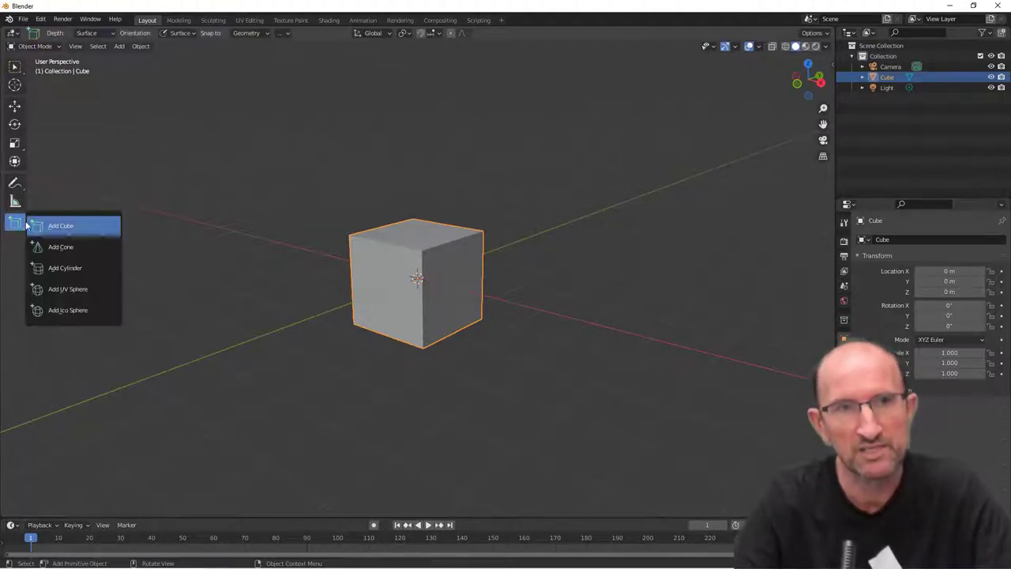
pyautogui.click(75, 227)
pyautogui.moveTo(456, 287); pyautogui.dragTo(443, 302)
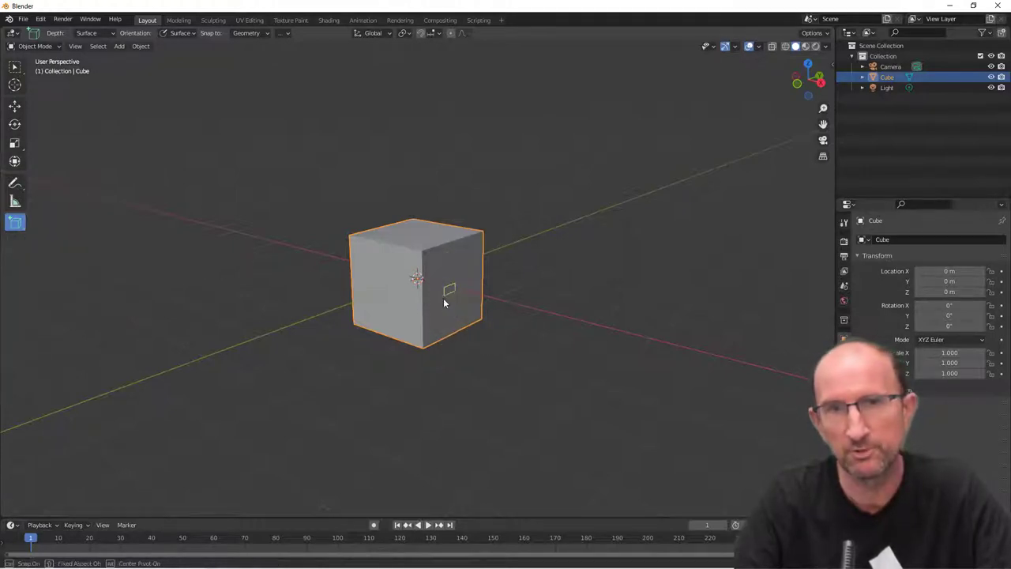
pyautogui.click(509, 353)
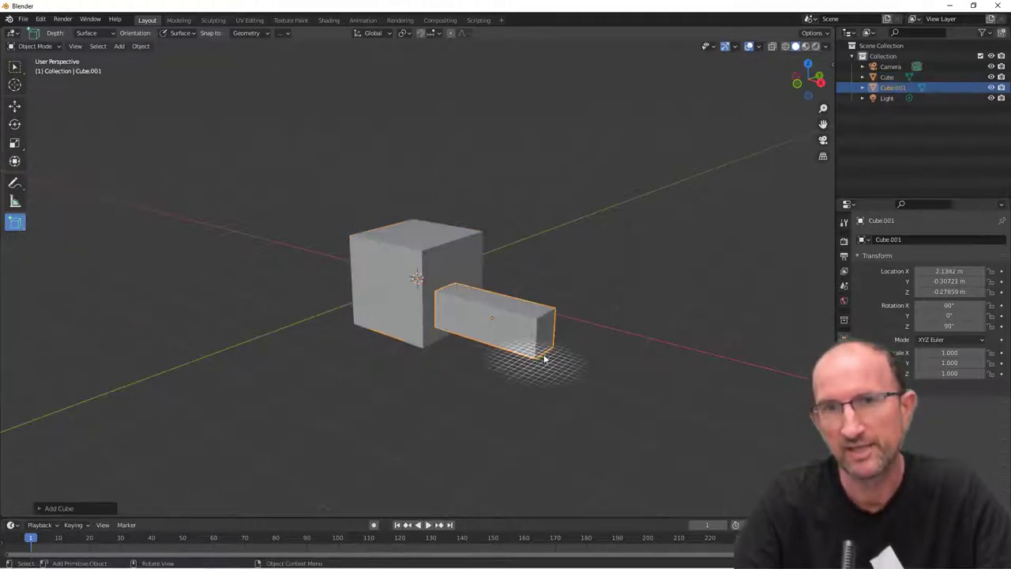
# Add a tall box standing on the first small box
pyautogui.moveTo(542, 355); pyautogui.dragTo(471, 324, button='middle')
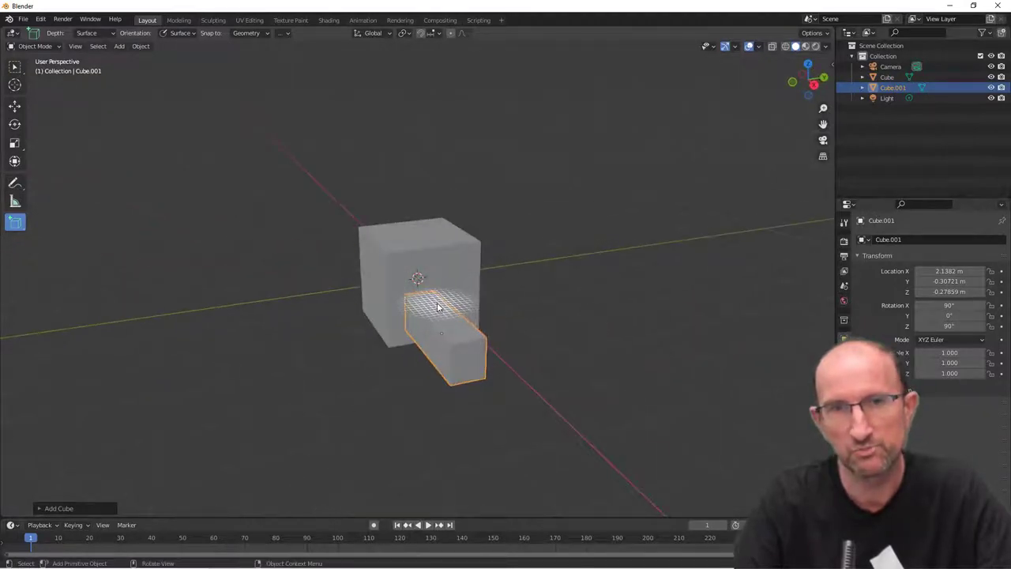
pyautogui.moveTo(430, 305); pyautogui.dragTo(454, 335)
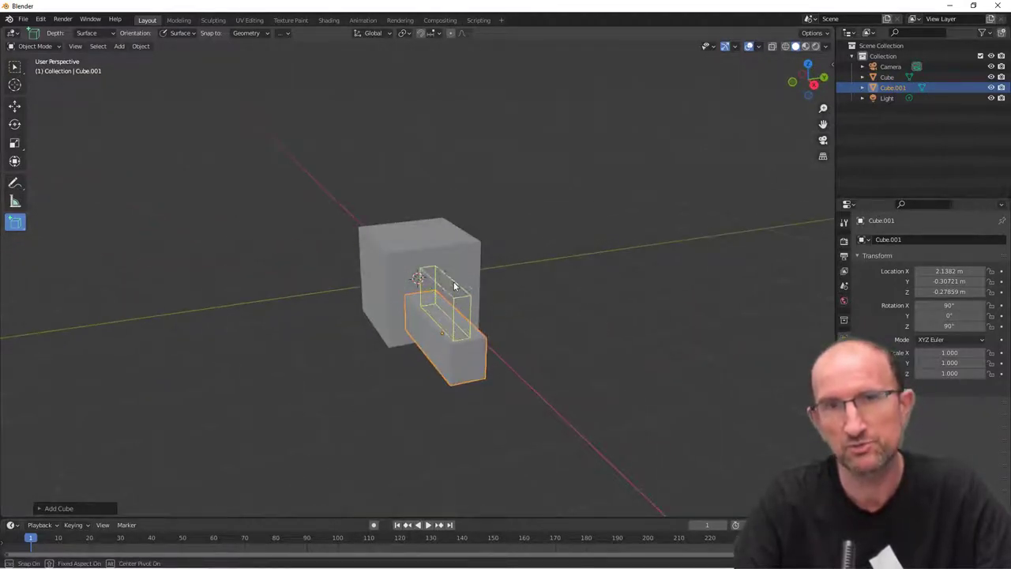
pyautogui.click(454, 229)
pyautogui.moveTo(454, 229)
pyautogui.mouseDown(button='middle')
pyautogui.moveTo(490, 292)
pyautogui.moveTo(491, 276)
pyautogui.moveTo(463, 327)
pyautogui.mouseUp(button='middle')
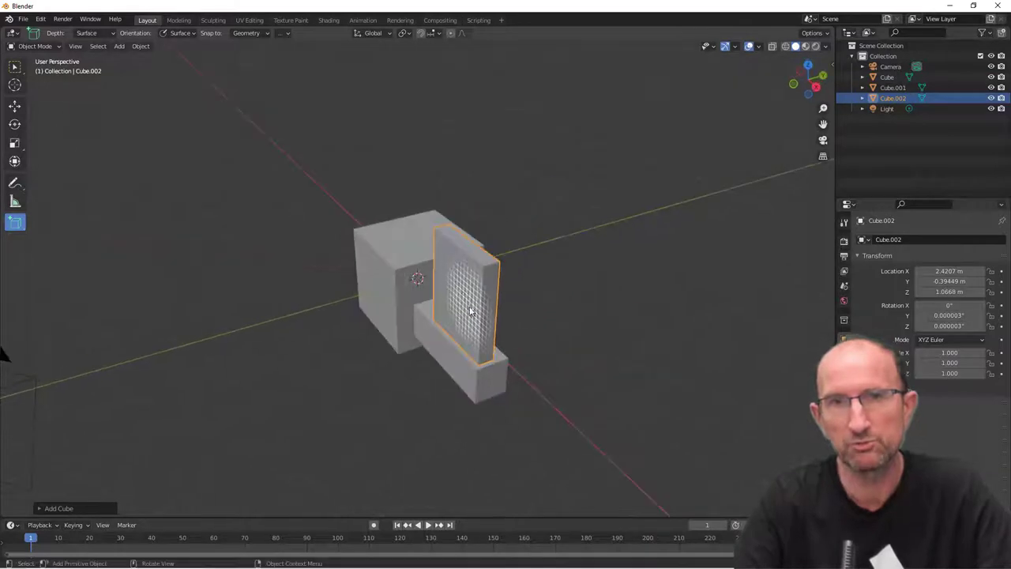
# Draw a tall box on top of the cube's top face
pyautogui.scroll(5, 462, 327)
pyautogui.moveTo(401, 186); pyautogui.dragTo(463, 210, button='middle')
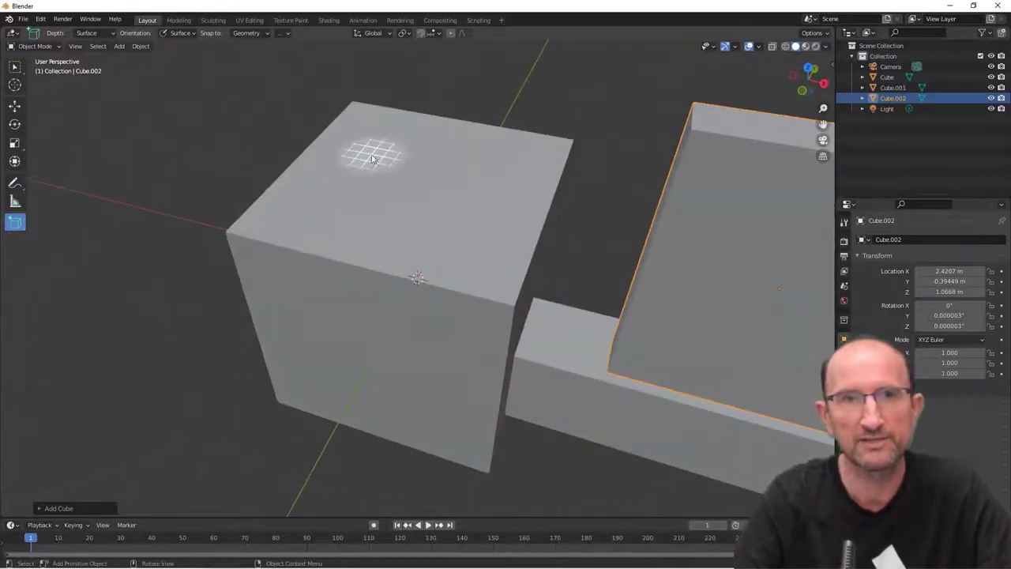
pyautogui.moveTo(345, 141); pyautogui.dragTo(337, 195)
pyautogui.moveTo(479, 267); pyautogui.dragTo(492, 275)
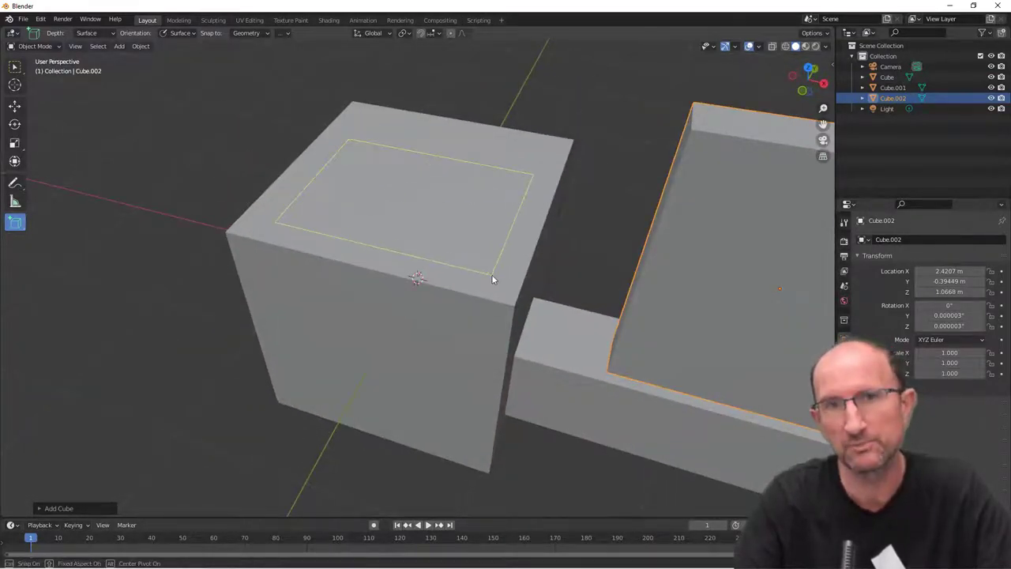
pyautogui.click(490, 149)
pyautogui.scroll(-5, 490, 148)
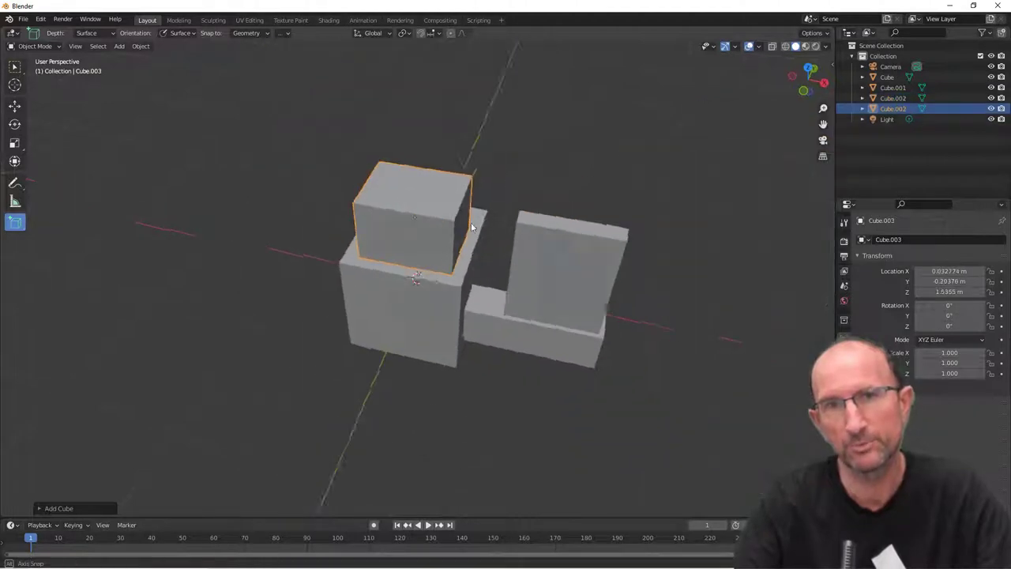
# Add a cone sticking out beside the big cube with the Add Cone tool
pyautogui.moveTo(471, 222); pyautogui.dragTo(549, 208, button='middle')
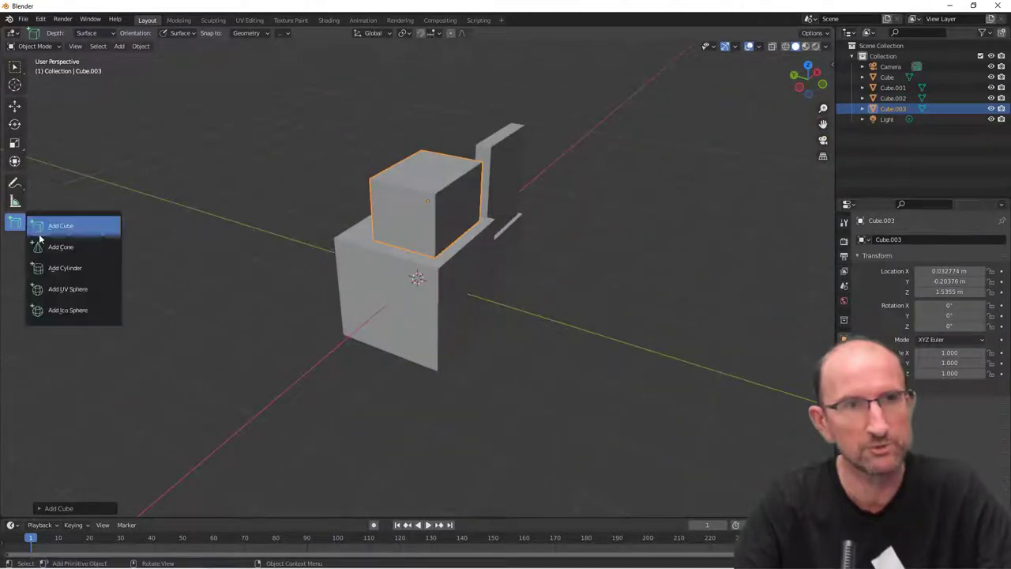
pyautogui.moveTo(15, 224); pyautogui.dragTo(55, 244)
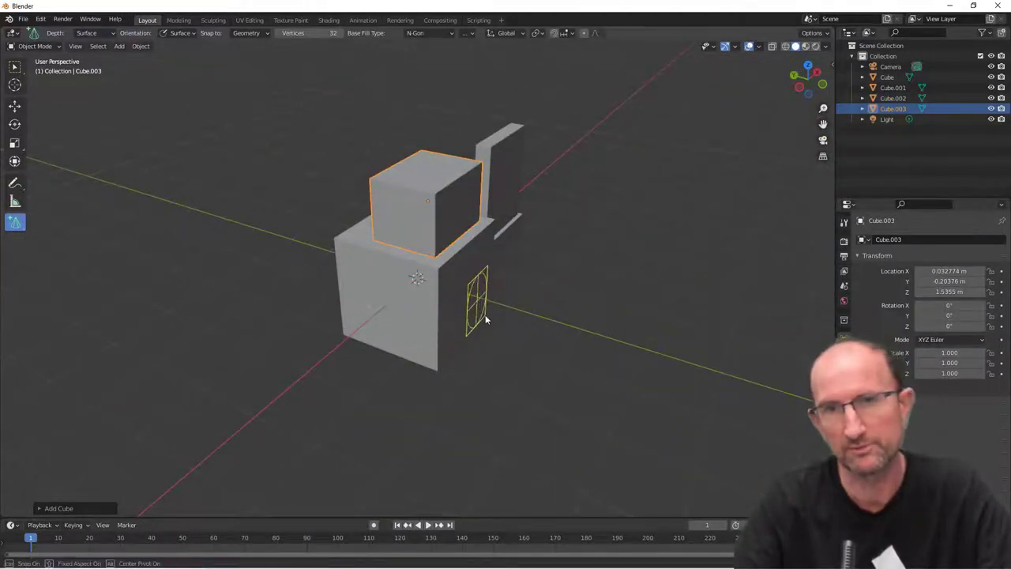
pyautogui.moveTo(485, 319); pyautogui.dragTo(517, 325)
pyautogui.click(553, 320)
pyautogui.moveTo(553, 320)
pyautogui.mouseDown(button='middle')
pyautogui.moveTo(518, 218)
pyautogui.moveTo(504, 267)
pyautogui.mouseUp(button='middle')
pyautogui.scroll(4, 535, 297)
pyautogui.scroll(-4, 534, 297)
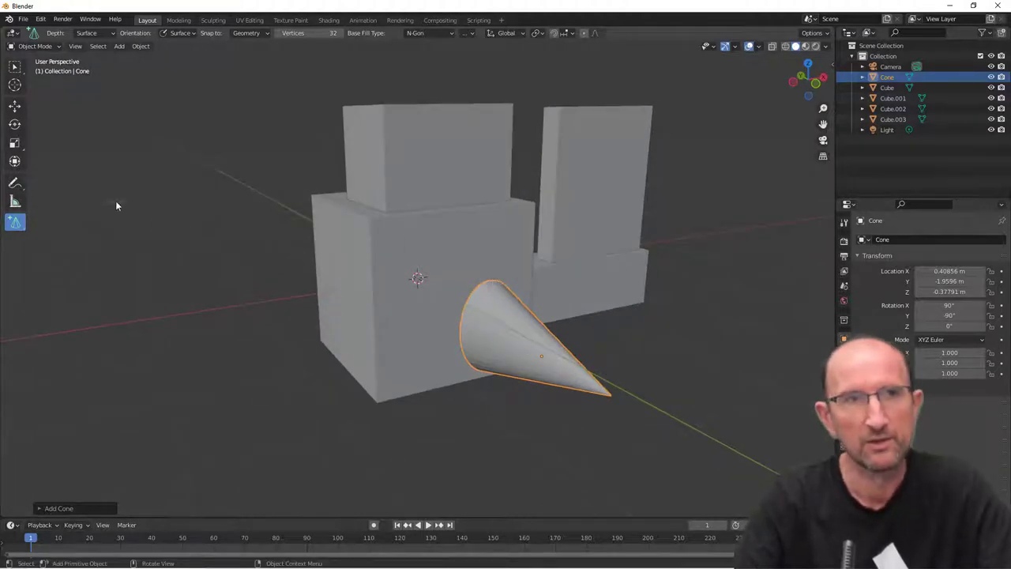
# Select the box on top of the cube and enter its Edit Mode
pyautogui.press('Tab')
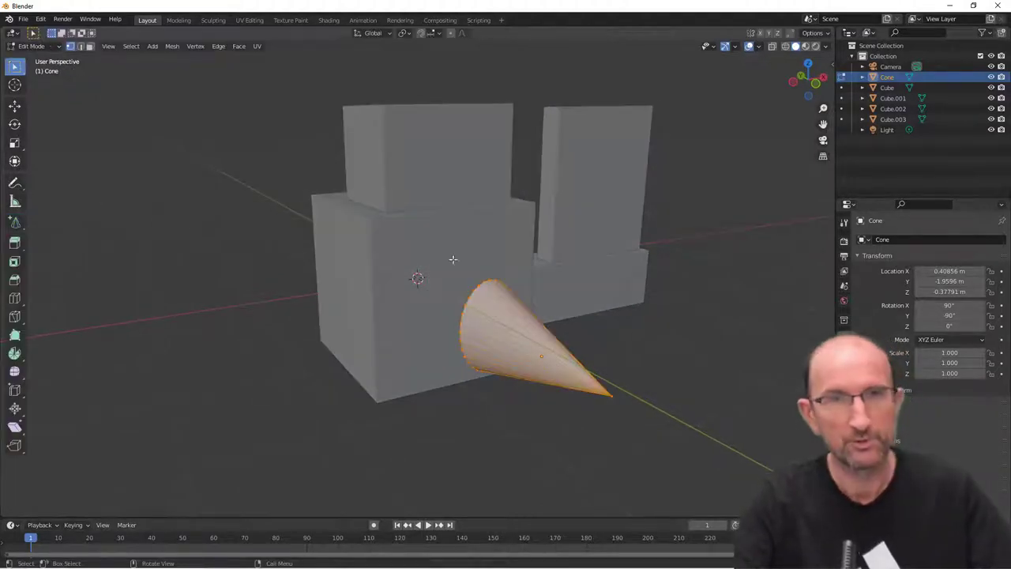
pyautogui.press('Tab')
pyautogui.click(431, 168)
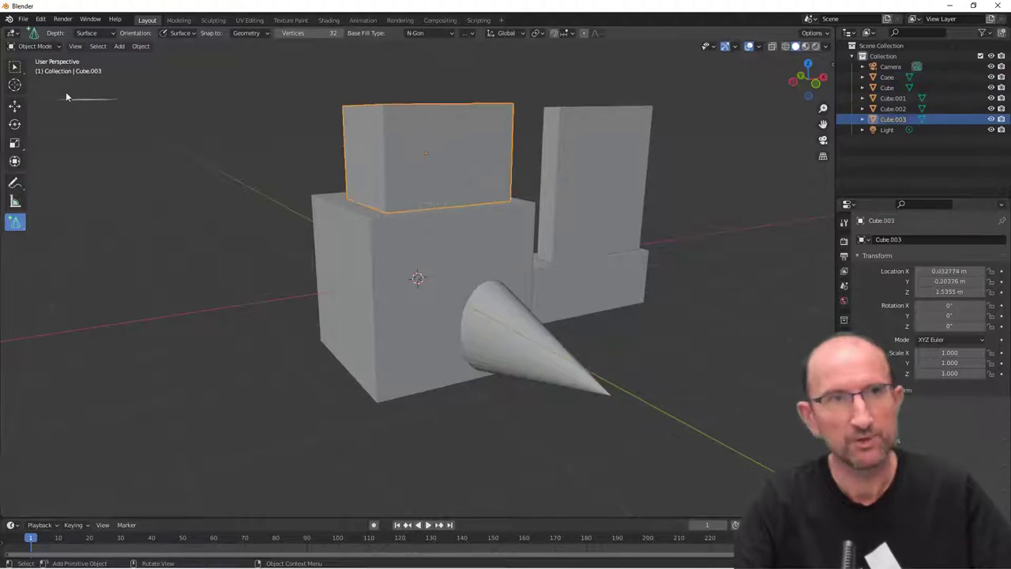
pyautogui.click(14, 68)
pyautogui.press('Tab')
pyautogui.moveTo(447, 179); pyautogui.dragTo(464, 195, button='middle')
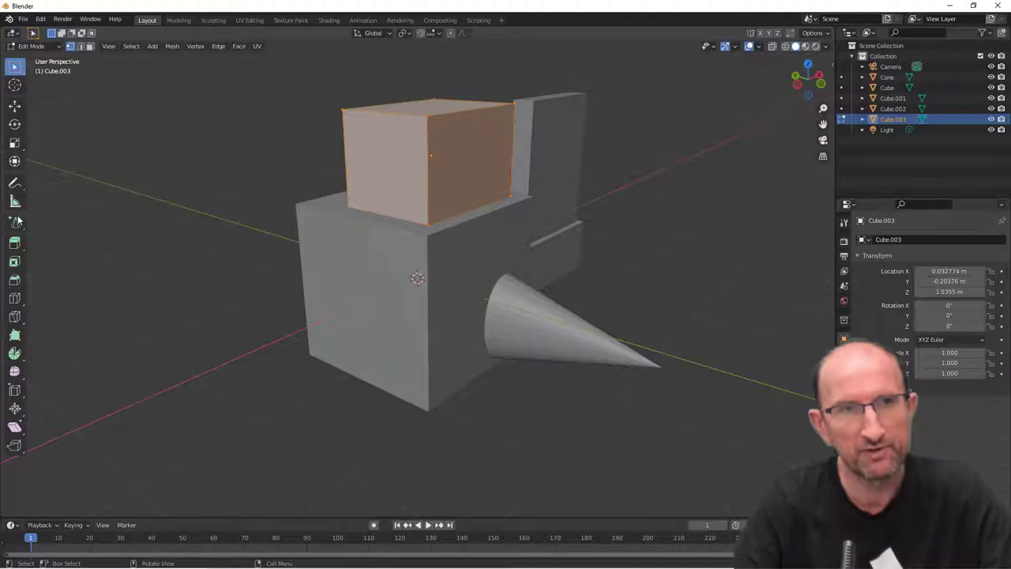
# Draw an elongated box jutting from the upper block's side face, above the cone
pyautogui.moveTo(16, 225); pyautogui.dragTo(52, 229)
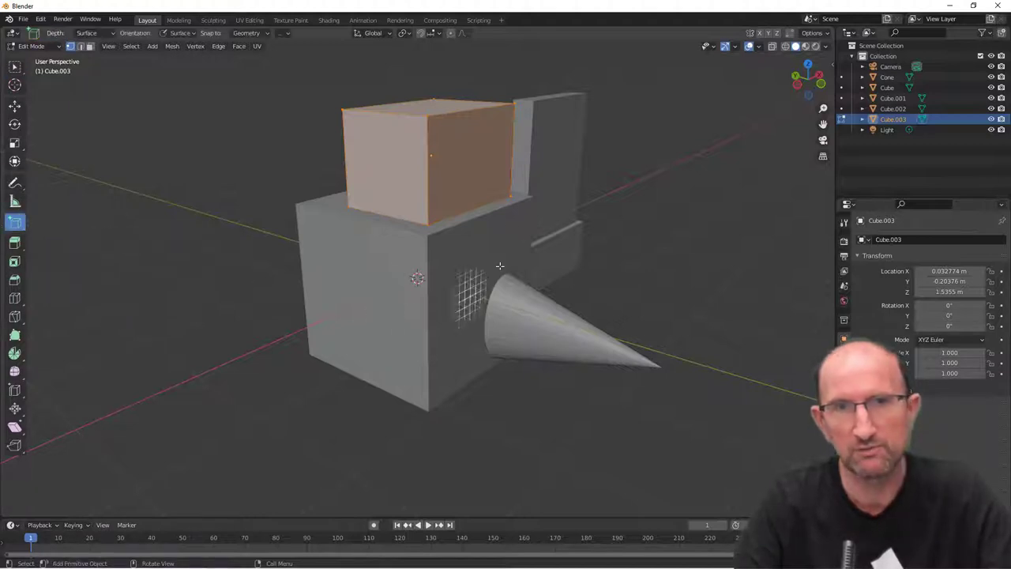
pyautogui.moveTo(475, 141)
pyautogui.mouseDown()
pyautogui.moveTo(460, 174)
pyautogui.moveTo(474, 194)
pyautogui.mouseUp()
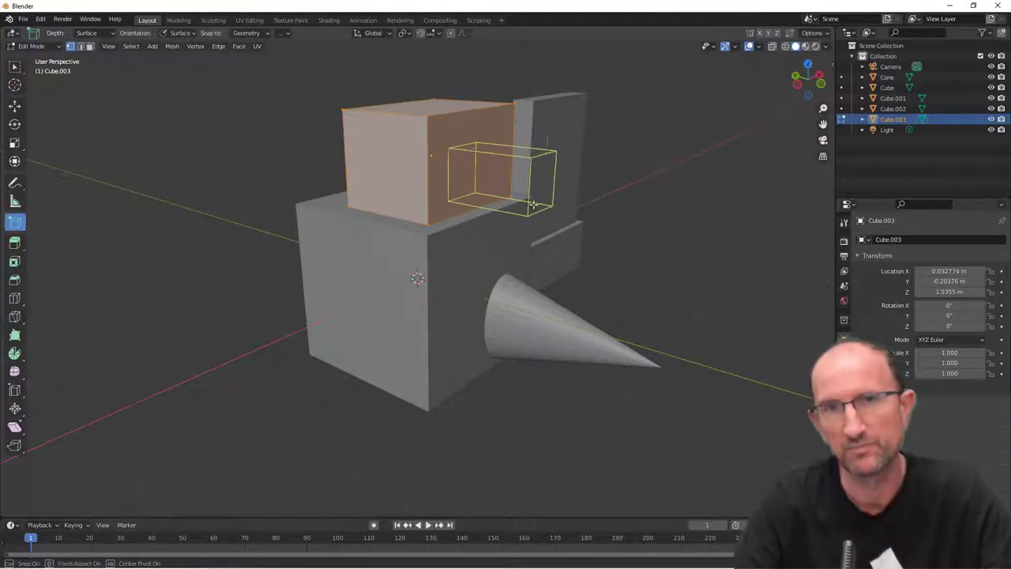
pyautogui.click(545, 211)
pyautogui.moveTo(545, 211); pyautogui.dragTo(482, 190, button='middle')
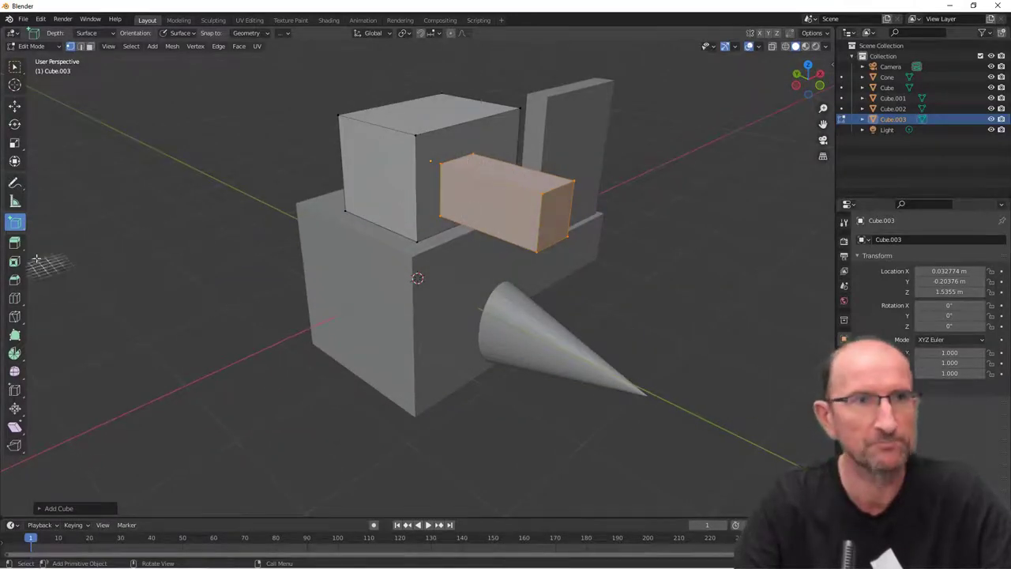
pyautogui.moveTo(14, 243); pyautogui.dragTo(35, 247)
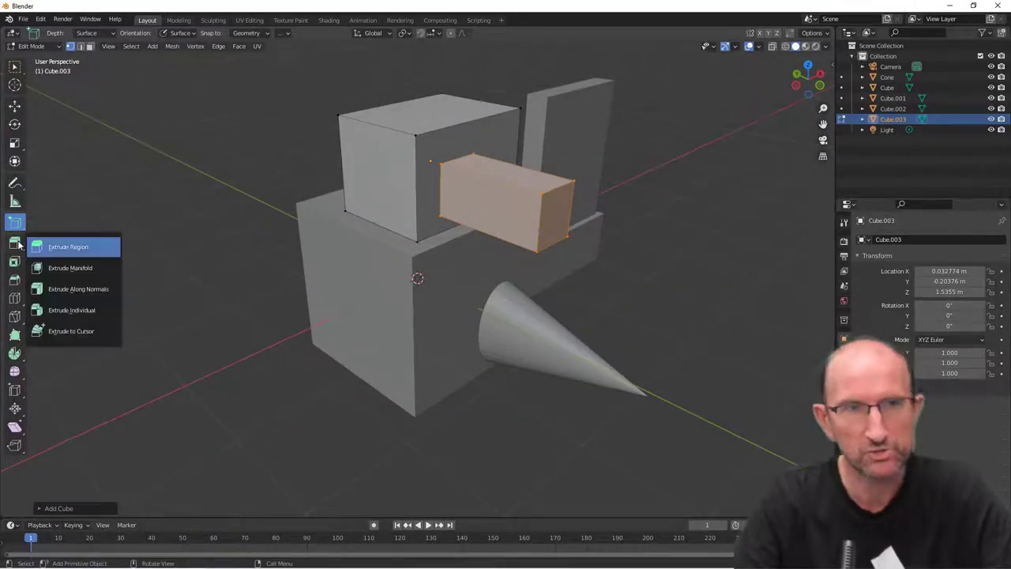
# Extend the new box outward with Extrude Manifold
pyautogui.click(73, 269)
pyautogui.moveTo(447, 195); pyautogui.dragTo(417, 159, button='middle')
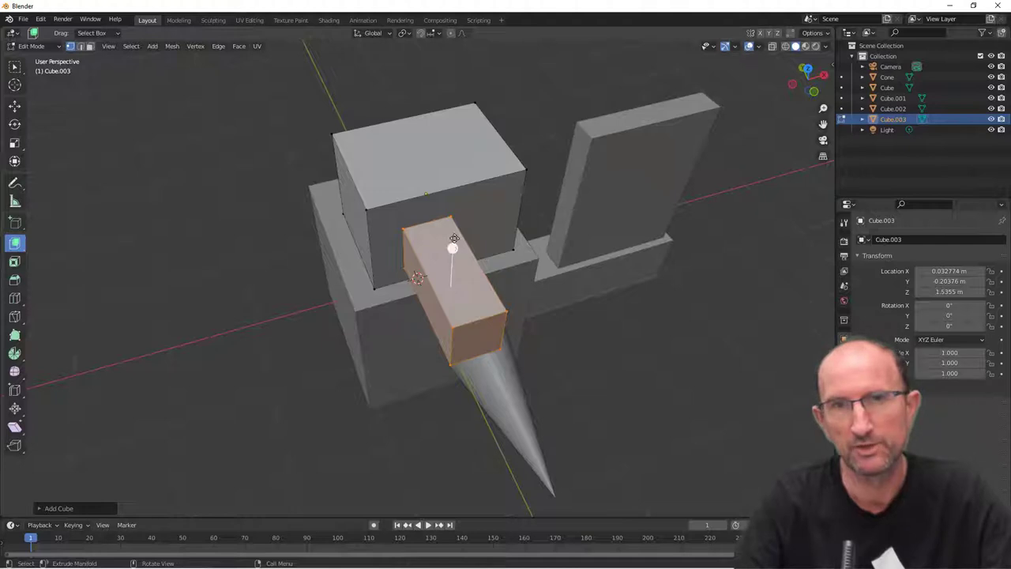
pyautogui.moveTo(454, 237); pyautogui.dragTo(454, 119)
pyautogui.moveTo(454, 119)
pyautogui.mouseDown(button='middle')
pyautogui.moveTo(566, 184)
pyautogui.moveTo(581, 125)
pyautogui.moveTo(490, 229)
pyautogui.mouseUp(button='middle')
# Add loop cuts splitting the box into three sections
pyautogui.hotkey('ctrl', 'r')
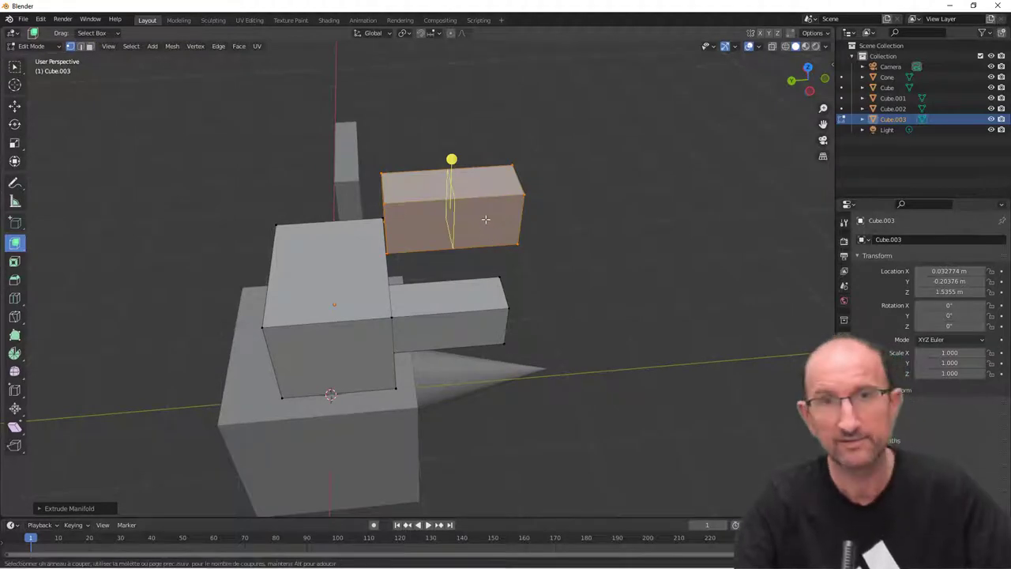
pyautogui.scroll(2, 486, 218)
pyautogui.click(488, 214)
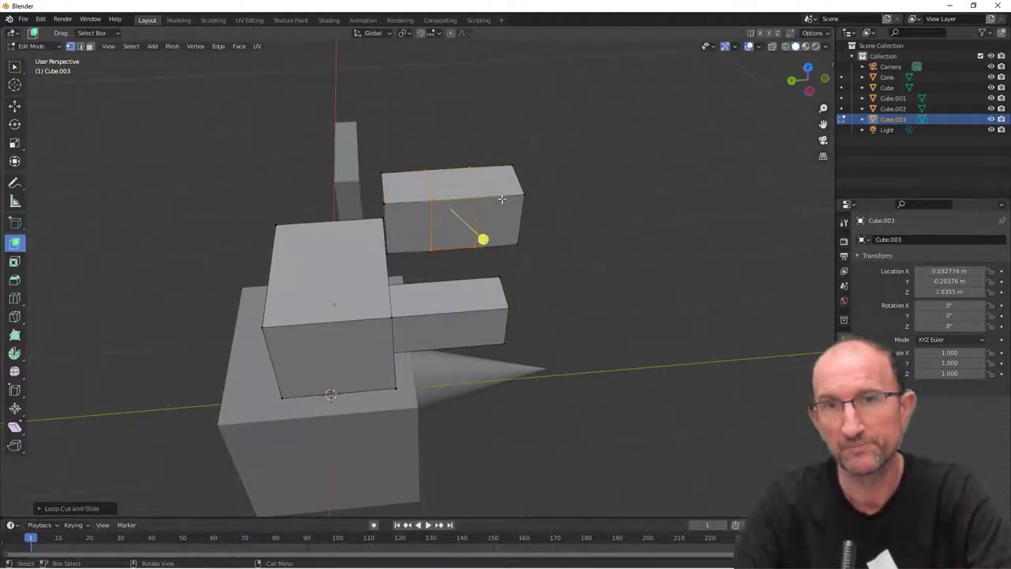
pyautogui.scroll(3, 501, 199)
pyautogui.moveTo(501, 200); pyautogui.dragTo(491, 202, button='middle')
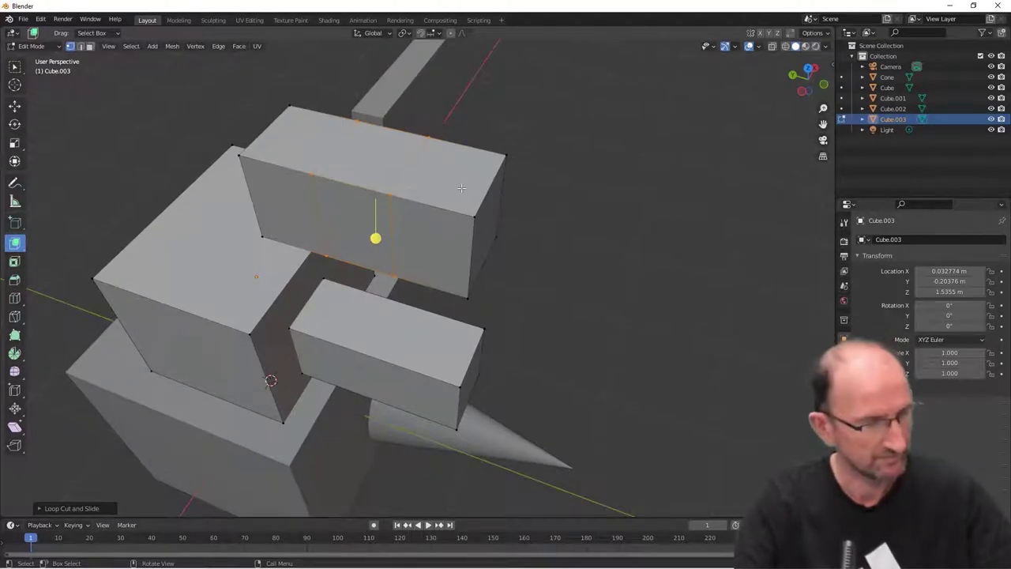
# Select the end section's top face, try a regular extrude, then undo it
pyautogui.click(471, 186)
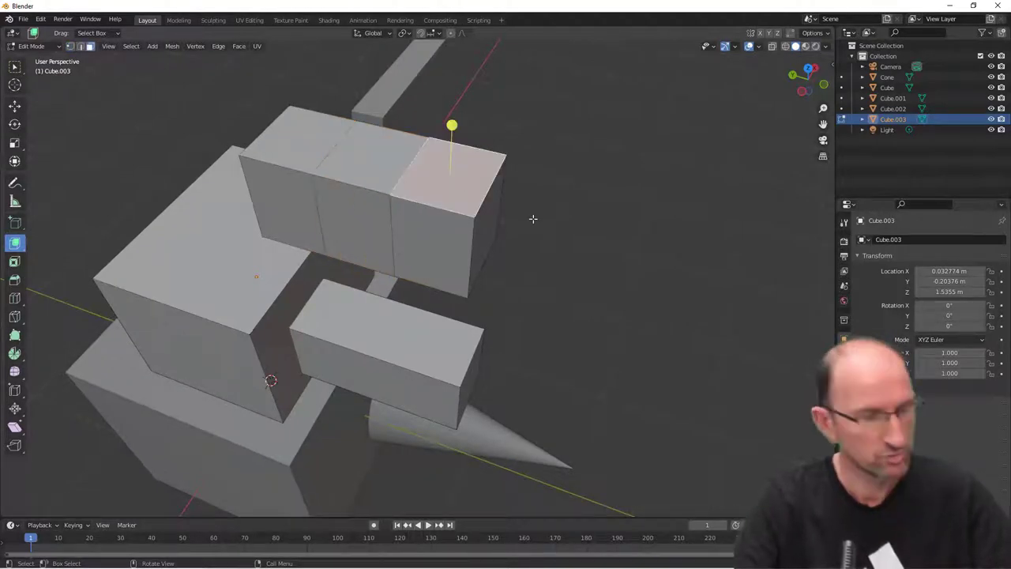
pyautogui.press('e')
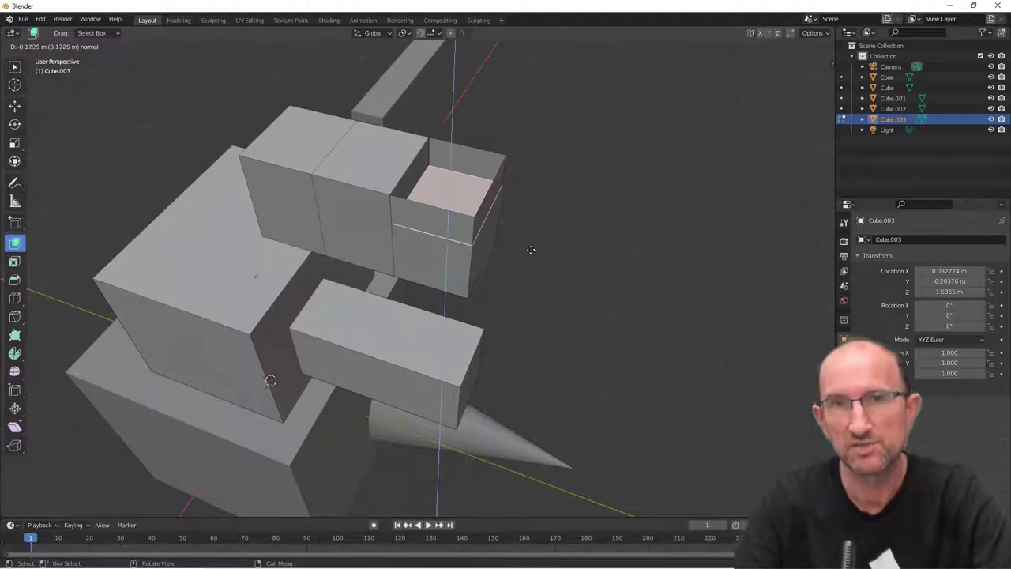
pyautogui.click(533, 248)
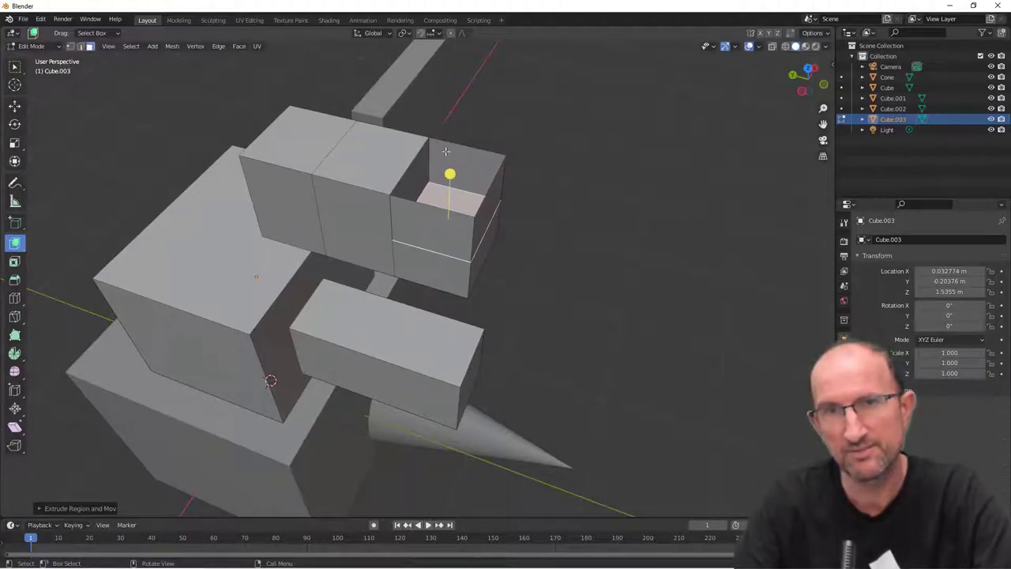
pyautogui.hotkey('ctrl', 'z')
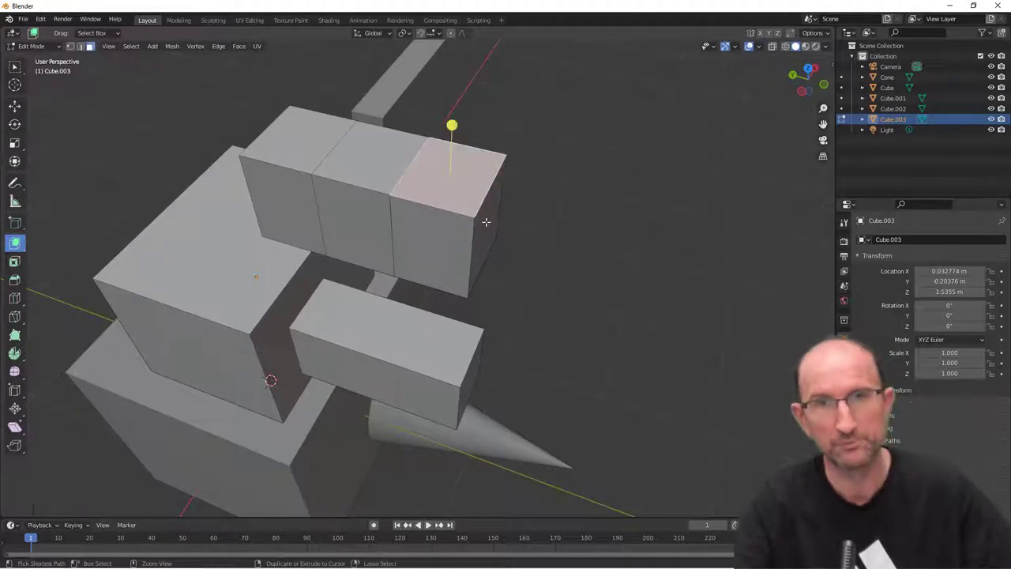
pyautogui.hotkey('ctrl', 'z')
pyautogui.hotkey('ctrl', 'z')
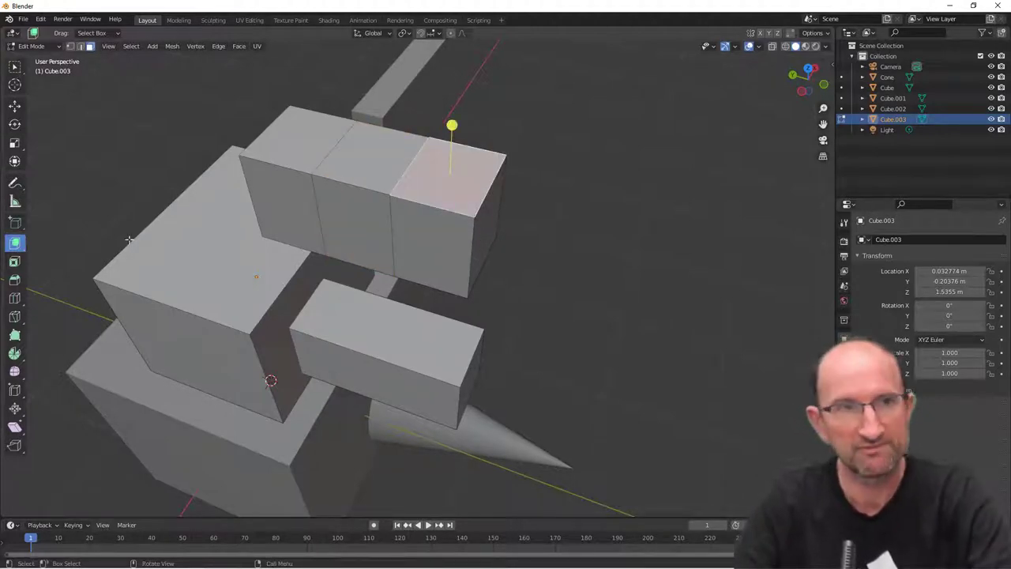
# Push the end face down with Extrude Manifold into a smaller cube and inspect it
pyautogui.click(12, 245)
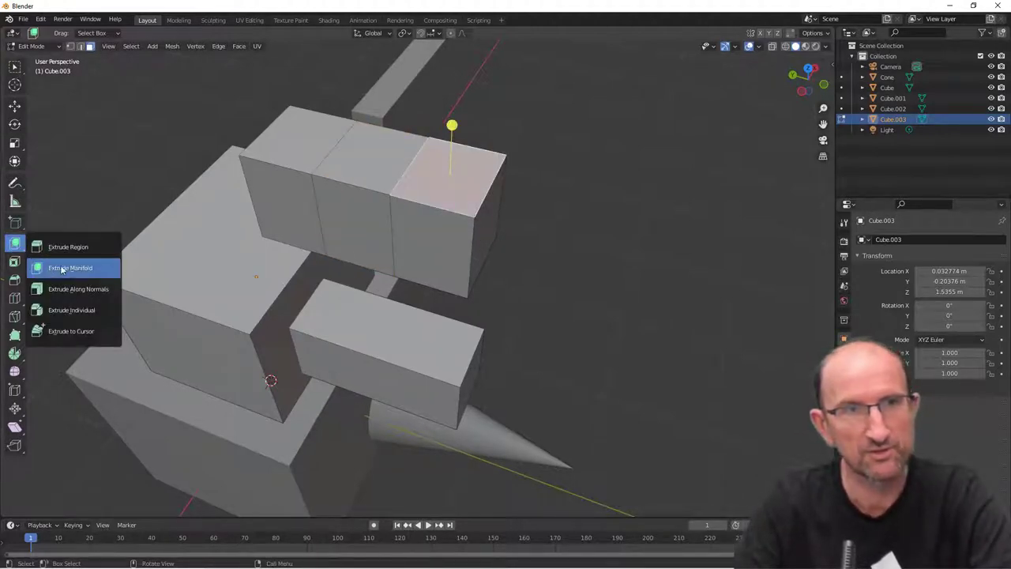
pyautogui.click(92, 269)
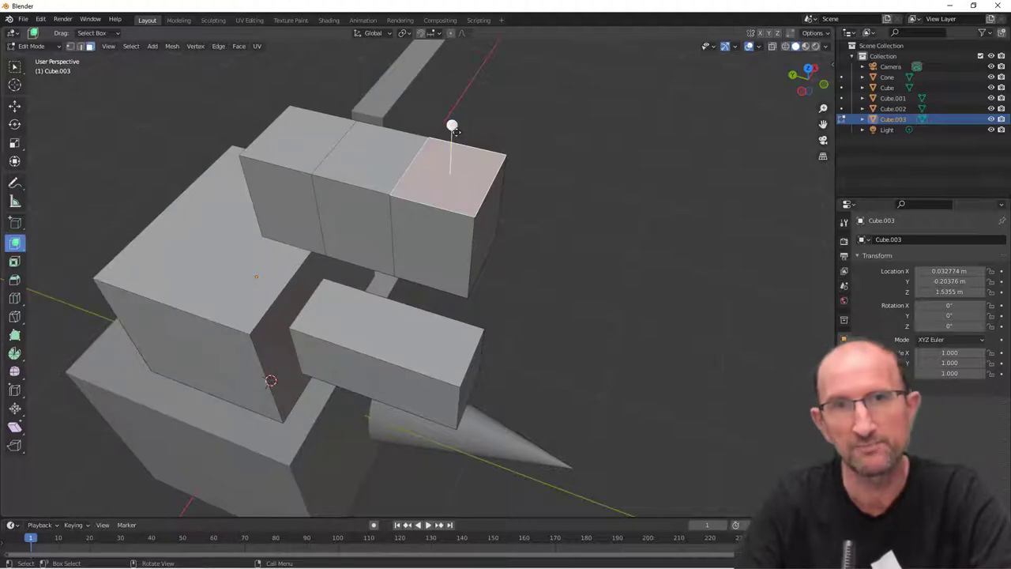
pyautogui.moveTo(455, 132); pyautogui.dragTo(450, 163)
pyautogui.scroll(2, 498, 209)
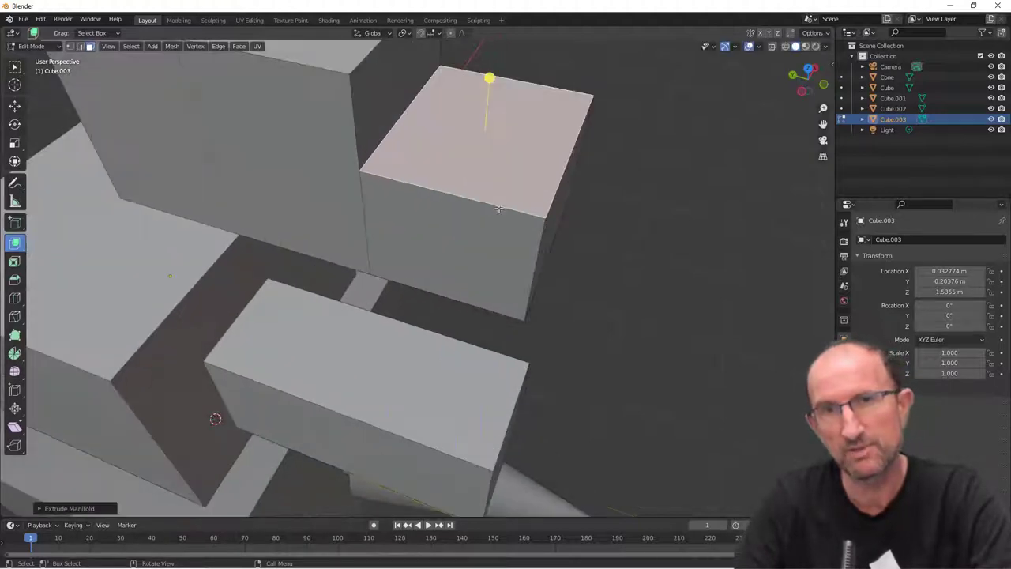
pyautogui.moveTo(499, 209)
pyautogui.mouseDown(button='middle')
pyautogui.moveTo(510, 207)
pyautogui.moveTo(511, 265)
pyautogui.moveTo(497, 257)
pyautogui.mouseUp(button='middle')
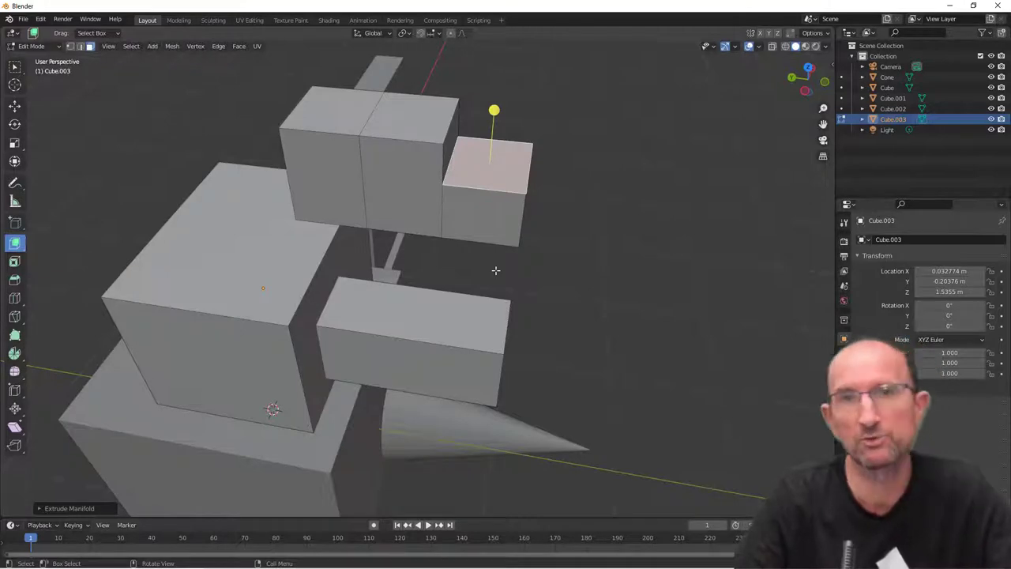
pyautogui.moveTo(495, 266)
pyautogui.mouseDown(button='middle')
pyautogui.moveTo(490, 248)
pyautogui.moveTo(474, 251)
pyautogui.mouseUp(button='middle')
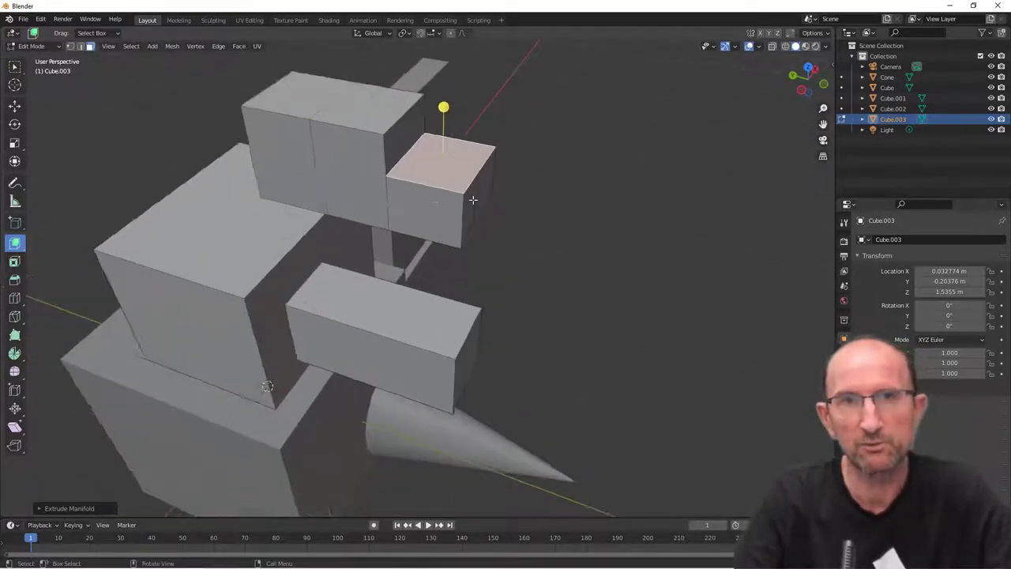
pyautogui.moveTo(473, 202); pyautogui.dragTo(471, 272, button='middle')
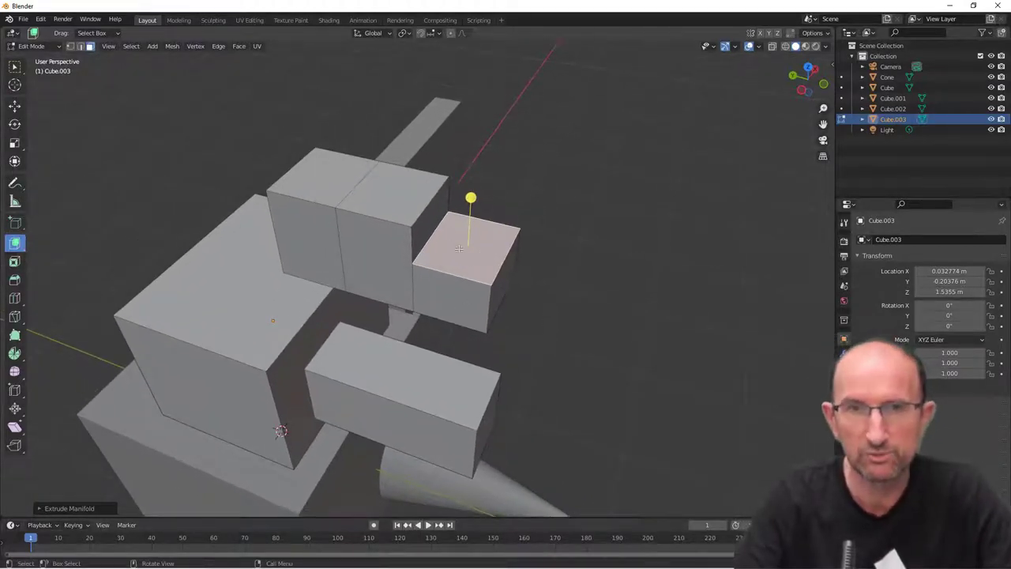
# Add two vertical and two horizontal loop cuts to the small end cube
pyautogui.hotkey('ctrl', 'r')
pyautogui.scroll(1, 454, 272)
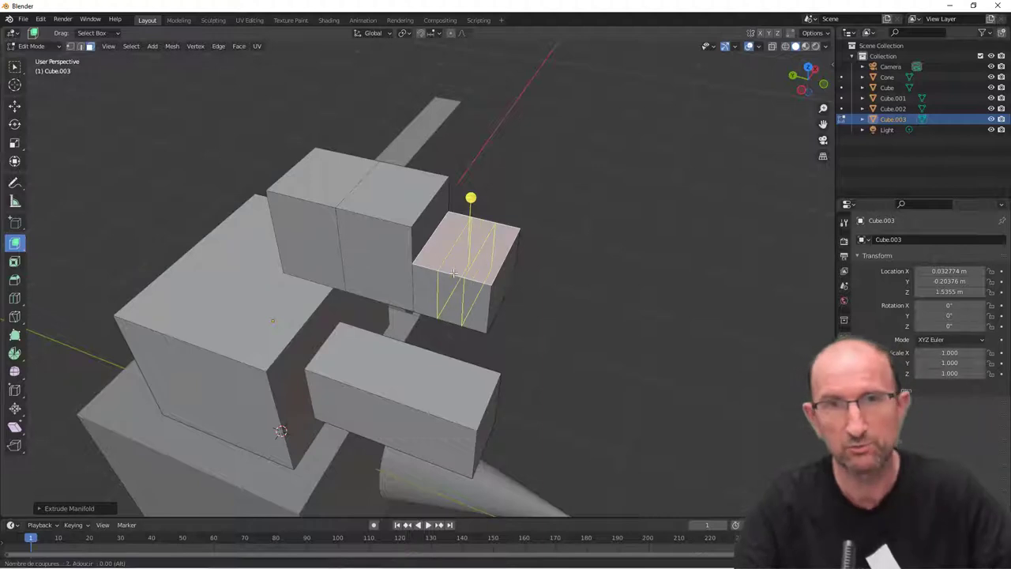
pyautogui.click(453, 272)
pyautogui.rightClick(453, 273)
pyautogui.scroll(4, 466, 288)
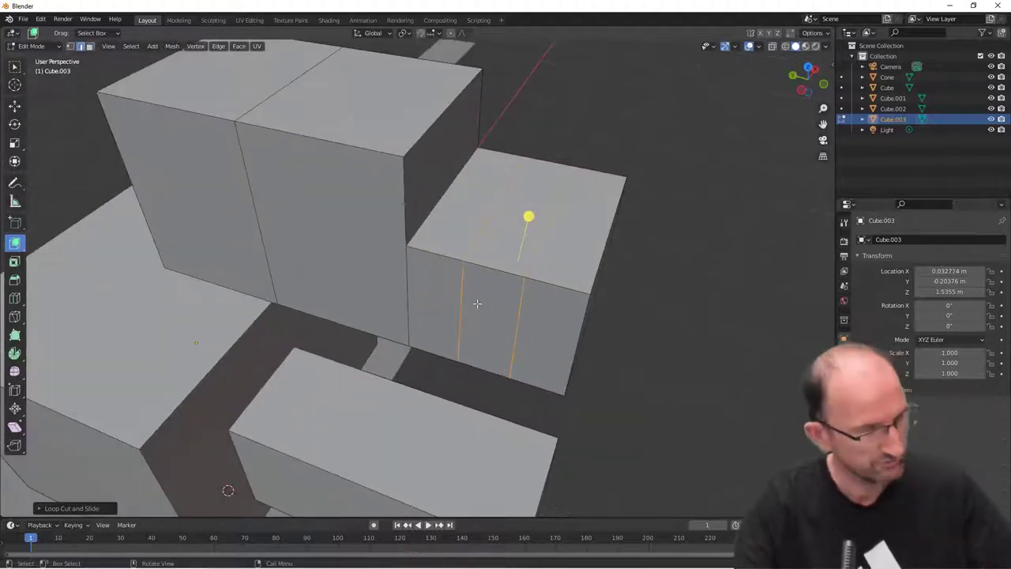
pyautogui.click(474, 301)
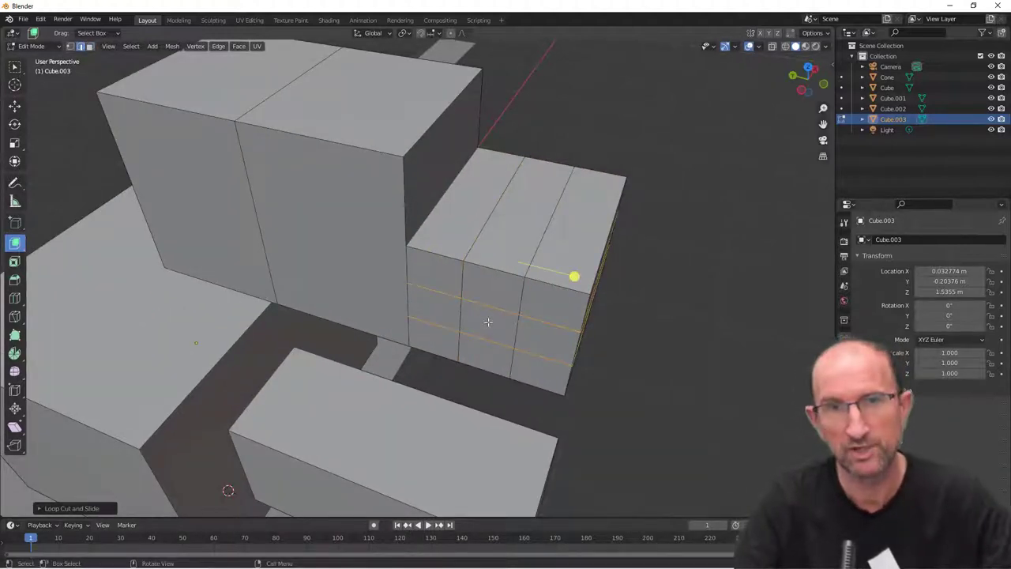
# Select the grid's lower middle face in face select mode
pyautogui.click(488, 322)
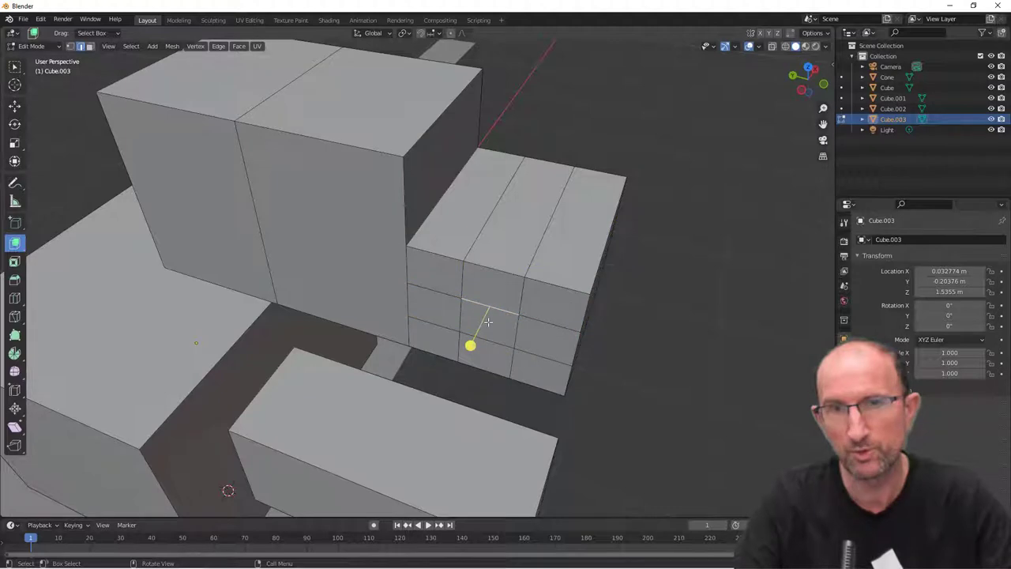
pyautogui.click(15, 68)
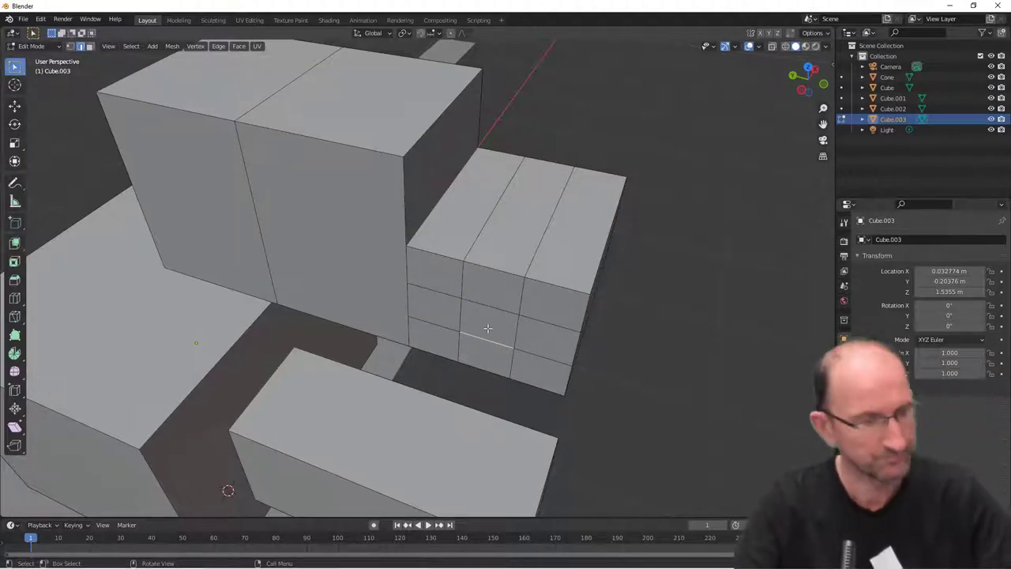
pyautogui.press('3')
pyautogui.click(485, 328)
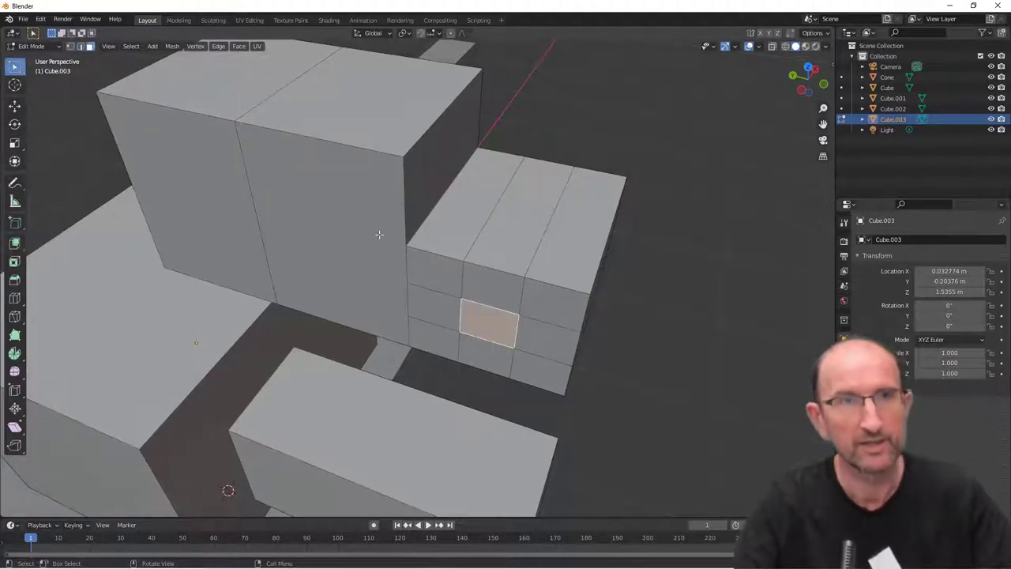
pyautogui.click(18, 225)
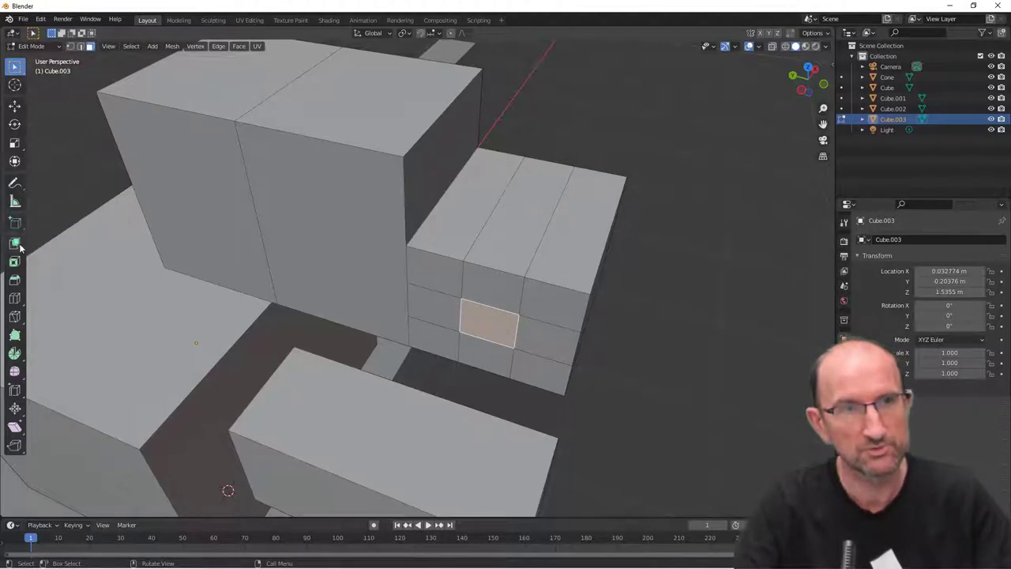
# Push the lower middle face through the block with Extrude Manifold, leaving a square hole
pyautogui.click(17, 244)
pyautogui.click(62, 270)
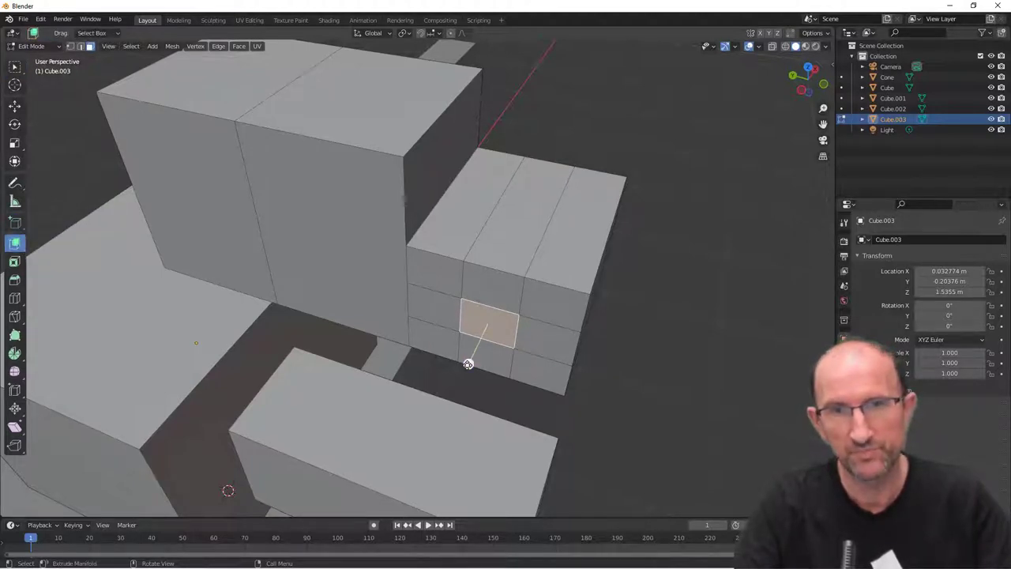
pyautogui.moveTo(469, 364)
pyautogui.mouseDown()
pyautogui.moveTo(574, 169)
pyautogui.moveTo(591, 173)
pyautogui.moveTo(574, 145)
pyautogui.mouseUp()
pyautogui.moveTo(574, 144)
pyautogui.mouseDown(button='middle')
pyautogui.moveTo(556, 156)
pyautogui.moveTo(605, 124)
pyautogui.moveTo(553, 153)
pyautogui.moveTo(537, 74)
pyautogui.moveTo(552, 103)
pyautogui.mouseUp(button='middle')
pyautogui.moveTo(598, 227); pyautogui.dragTo(573, 246, button='middle')
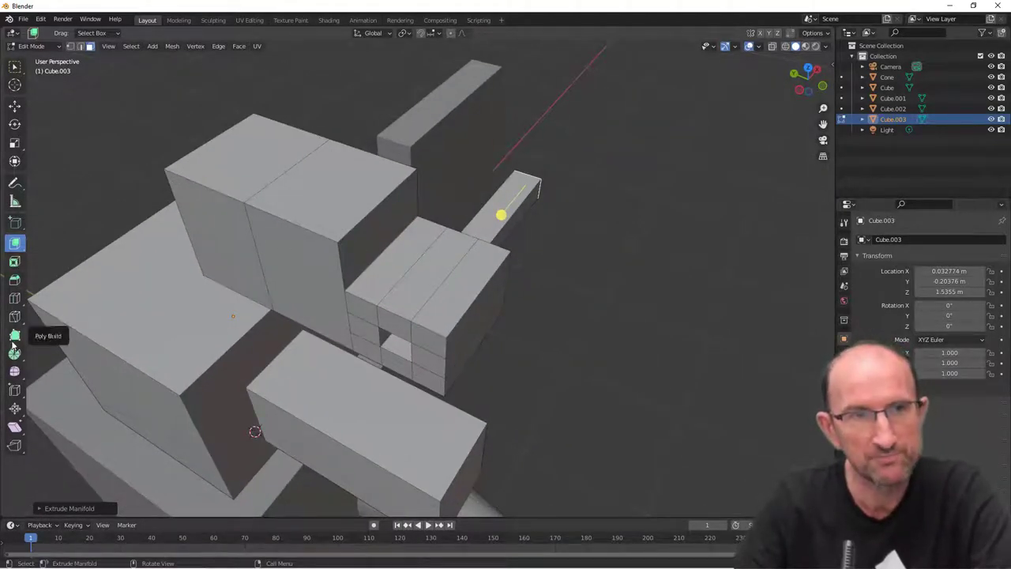
pyautogui.click(16, 243)
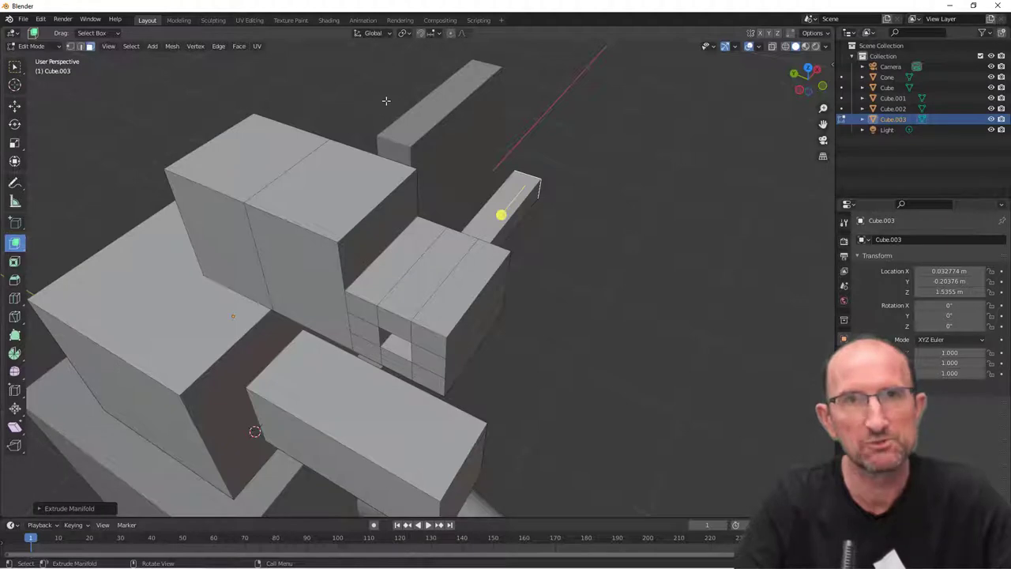
# Return Cube.003 to Object Mode and browse the View, editor-type and Add menus
pyautogui.press('Tab')
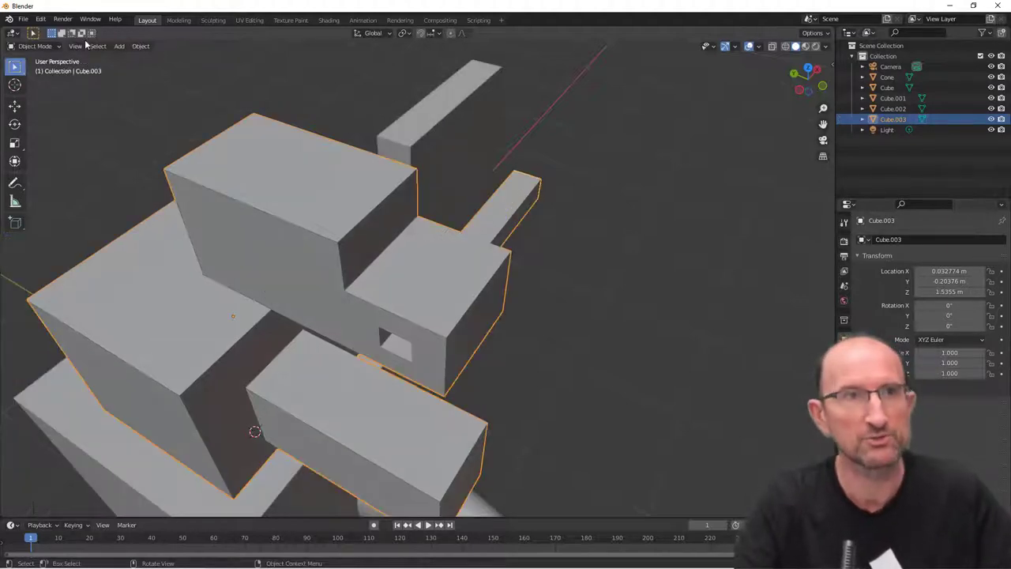
pyautogui.click(76, 46)
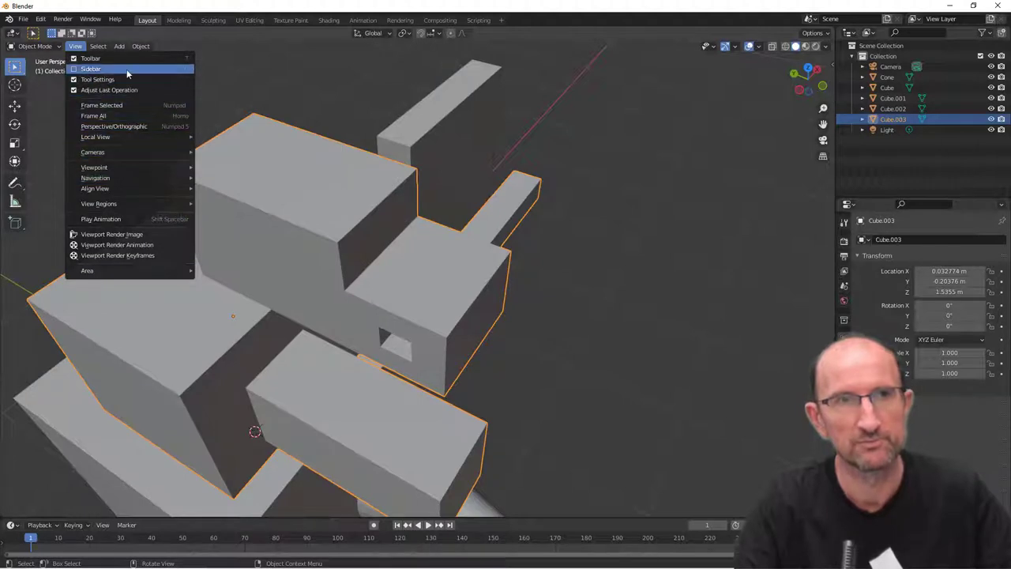
pyautogui.moveTo(255, 187)
pyautogui.mouseDown(button='middle')
pyautogui.moveTo(284, 237)
pyautogui.moveTo(305, 237)
pyautogui.moveTo(297, 229)
pyautogui.mouseUp(button='middle')
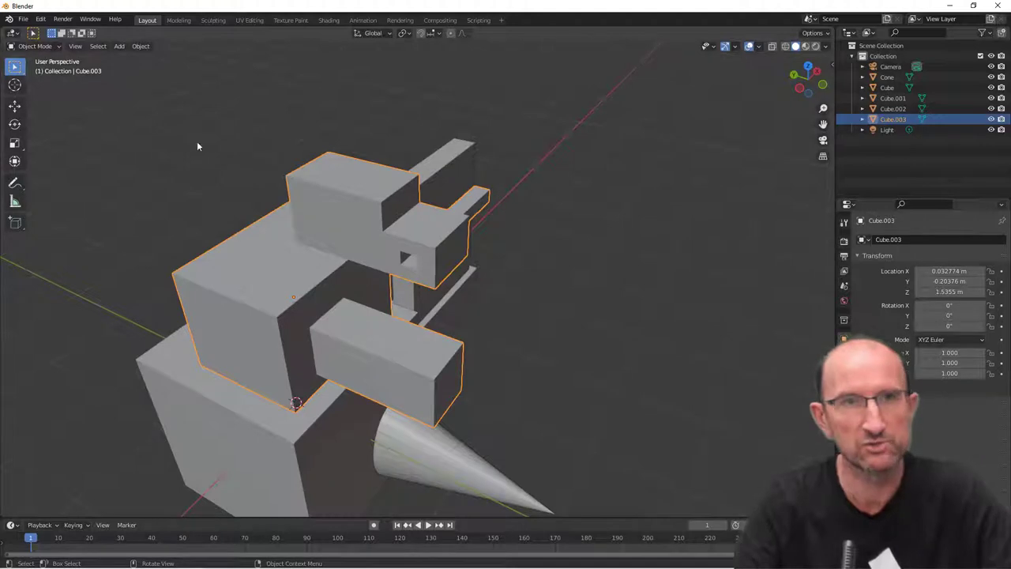
pyautogui.click(11, 525)
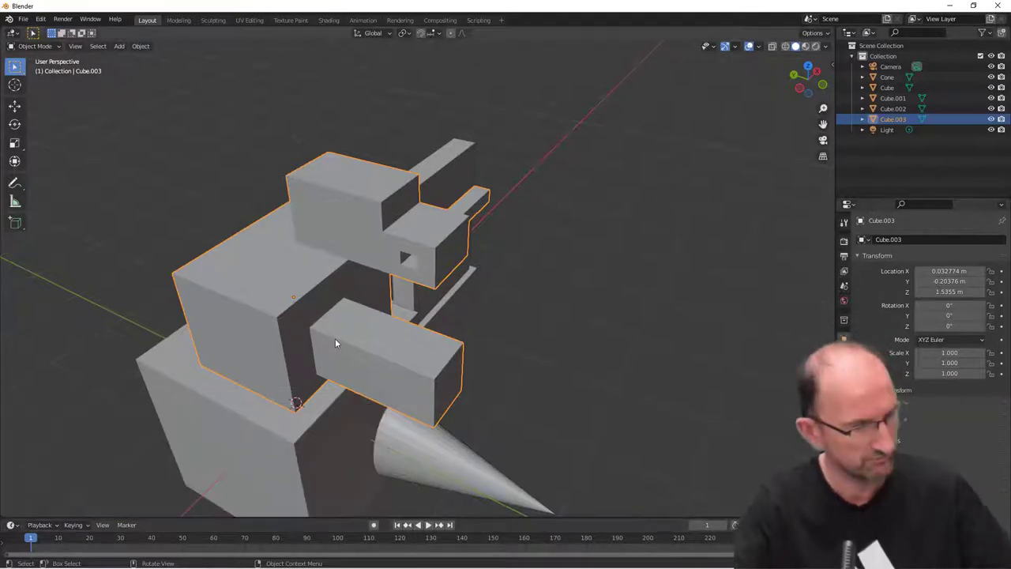
pyautogui.hotkey('shift', 'a')
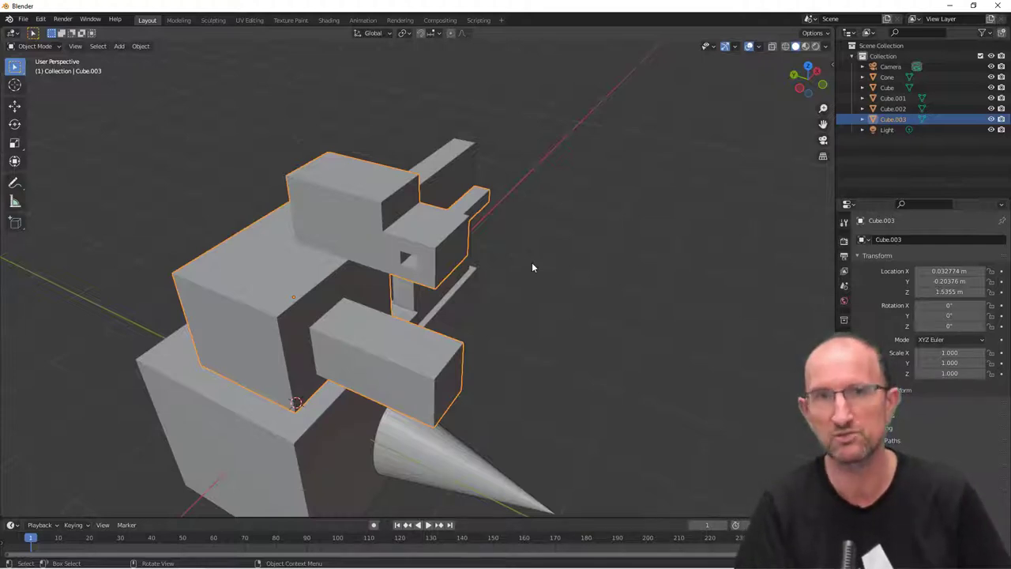
# Orbit around Cube.003 and widen the Properties editor by dragging its border left
pyautogui.moveTo(528, 278)
pyautogui.mouseDown(button='middle')
pyautogui.moveTo(491, 264)
pyautogui.moveTo(542, 266)
pyautogui.mouseUp(button='middle')
pyautogui.scroll(5, 542, 266)
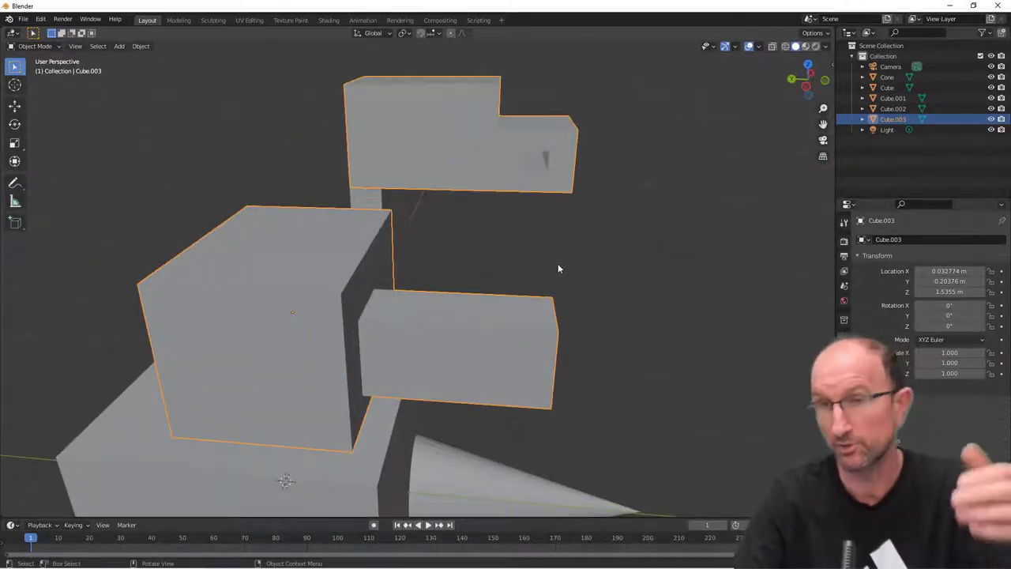
pyautogui.scroll(-4, 558, 268)
pyautogui.moveTo(558, 269); pyautogui.dragTo(510, 267, button='middle')
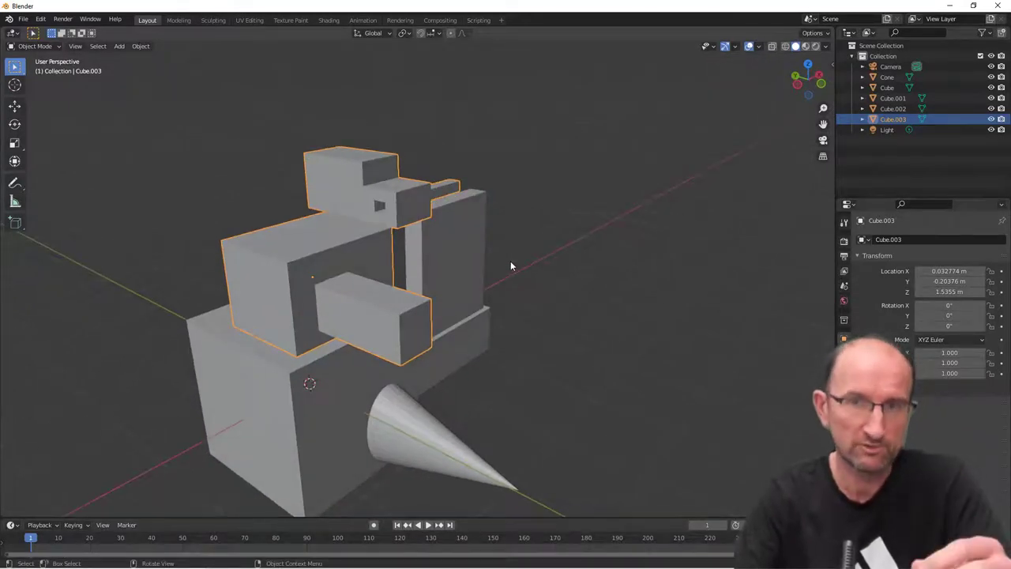
pyautogui.moveTo(499, 260)
pyautogui.mouseDown(button='middle')
pyautogui.moveTo(433, 269)
pyautogui.moveTo(556, 247)
pyautogui.mouseUp(button='middle')
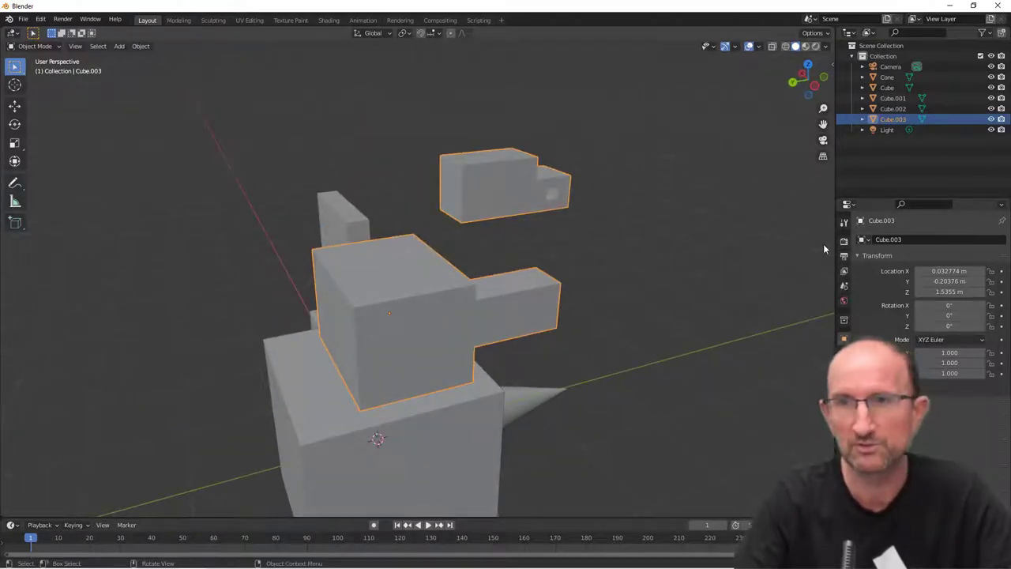
pyautogui.moveTo(836, 240); pyautogui.dragTo(634, 240)
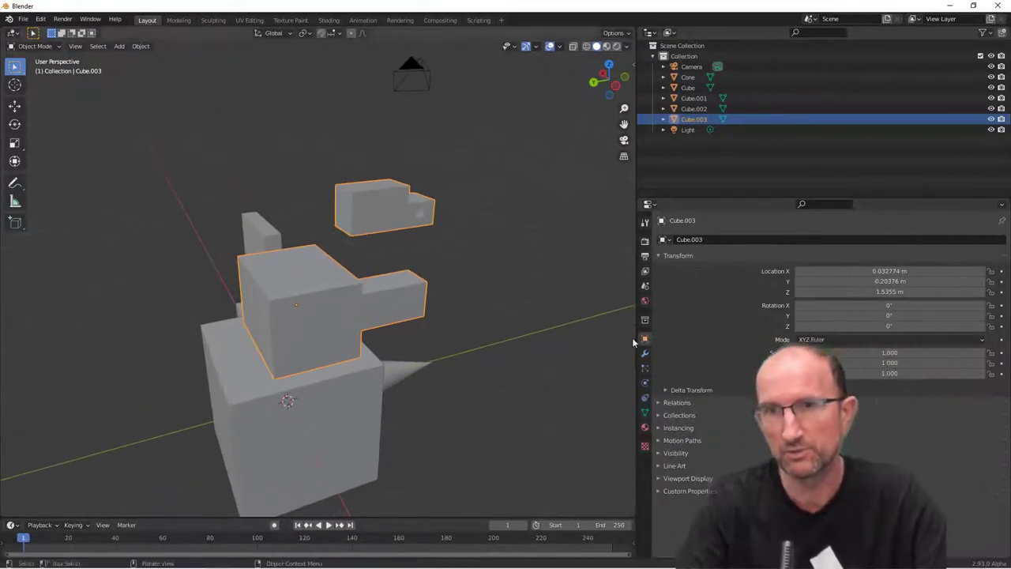
# Give Cube.003 a Catmull-Clark Subdivision Surface modifier (viewport 1, render 2), Advanced subpanel expanded
pyautogui.click(647, 353)
pyautogui.click(717, 237)
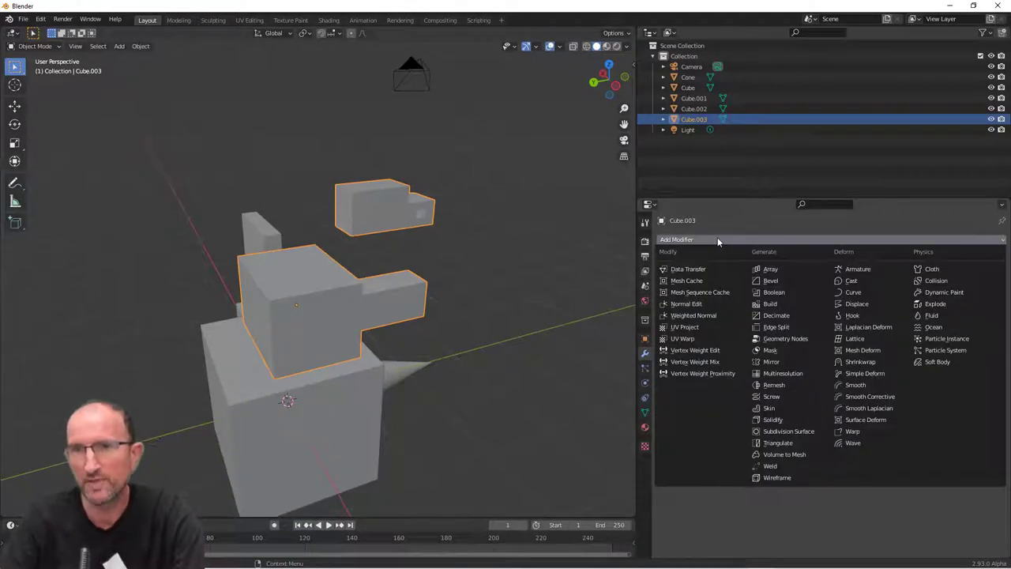
pyautogui.click(782, 432)
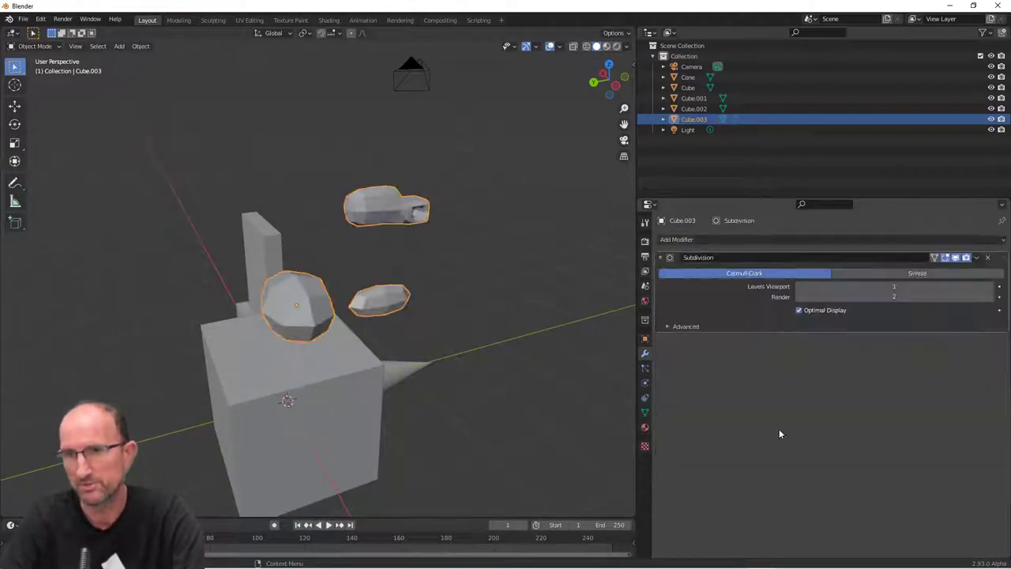
pyautogui.scroll(3, 474, 226)
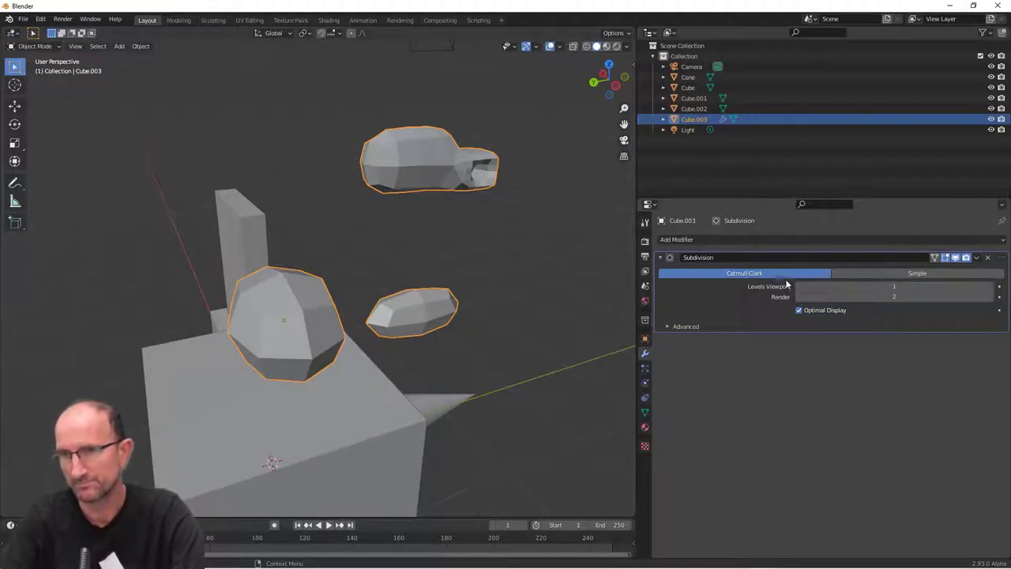
pyautogui.click(667, 327)
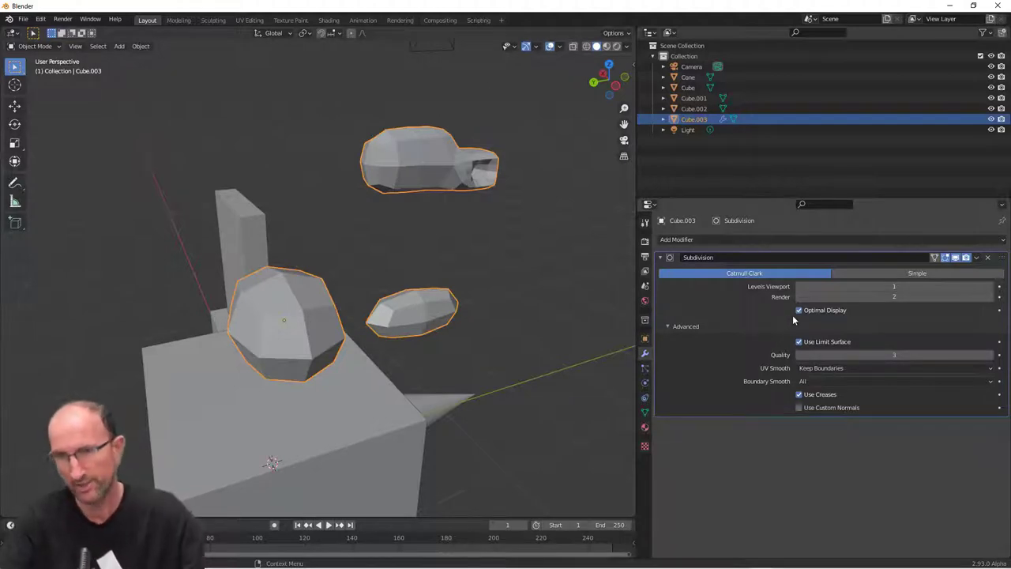
# Check the Subdivision modifier's extra-actions menu, then bring up Add Mesh over a front view
pyautogui.click(976, 257)
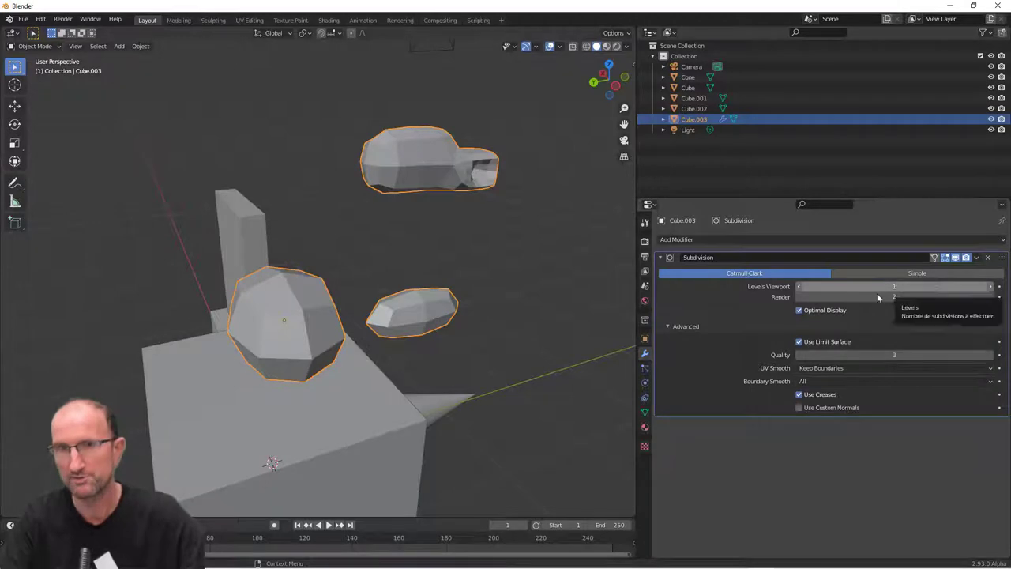
pyautogui.moveTo(439, 320)
pyautogui.mouseDown(button='middle')
pyautogui.moveTo(491, 308)
pyautogui.moveTo(476, 327)
pyautogui.mouseUp(button='middle')
pyautogui.scroll(-3, 492, 307)
pyautogui.hotkey('shift', 'a')
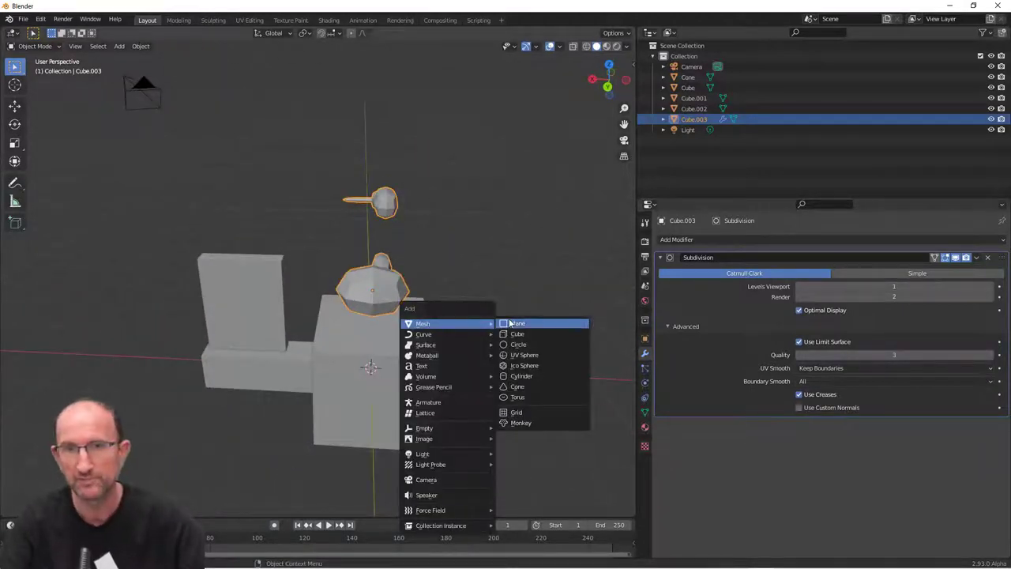
# Add a cube and duplicate it twice, placing copies up-right and upper-left of the figure
pyautogui.click(521, 335)
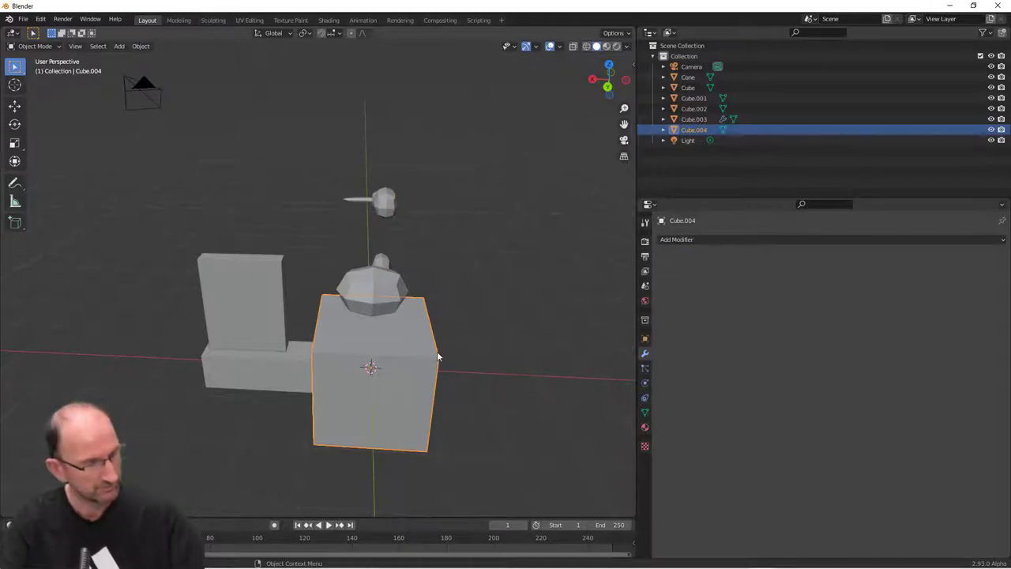
pyautogui.hotkey('shift', 'd')
pyautogui.click(537, 229)
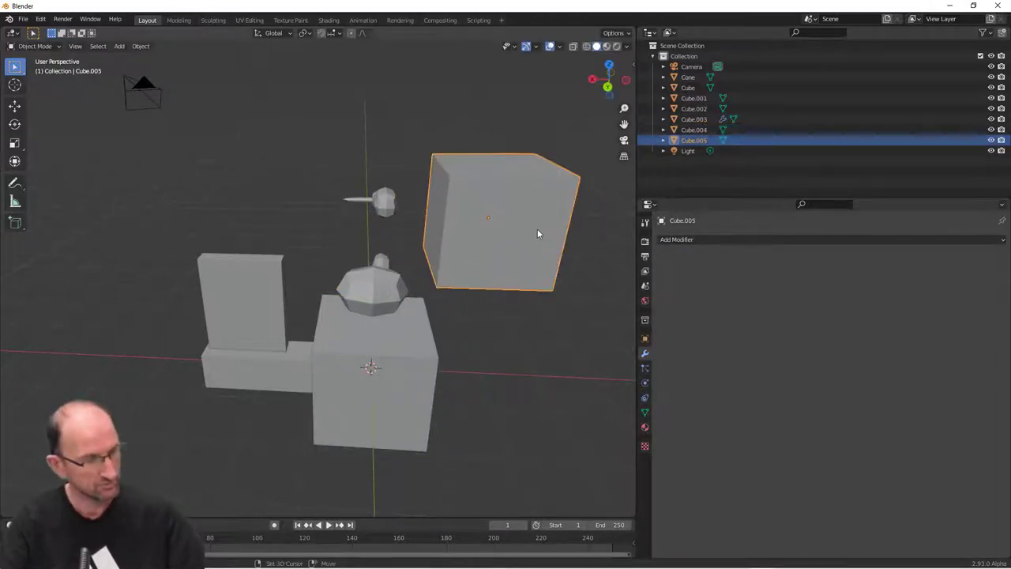
pyautogui.hotkey('shift', 'd')
pyautogui.click(313, 151)
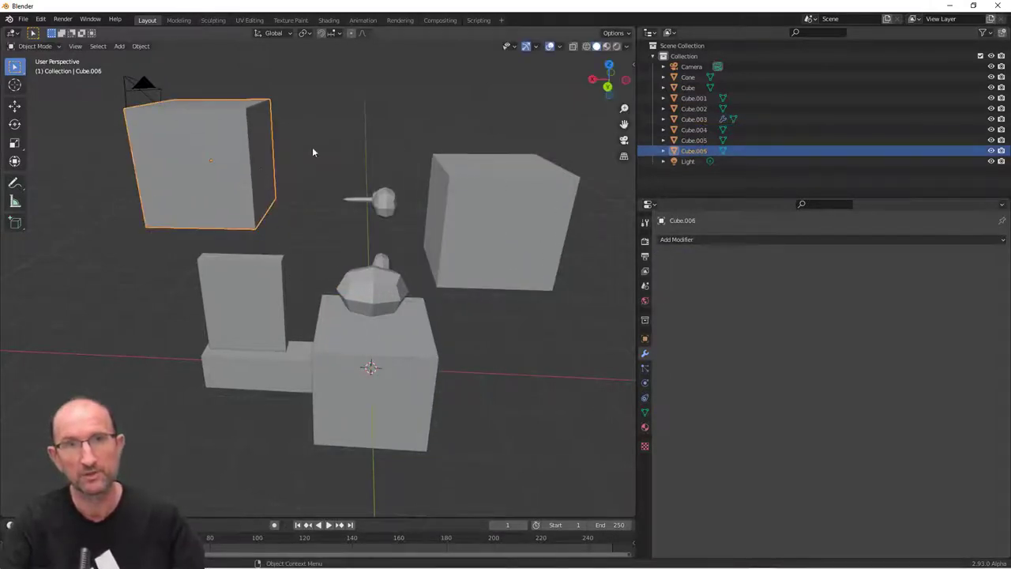
# Select the unsmoothed cubes together, with the subdivided head Cube.003 as the active object
pyautogui.click(265, 285)
pyautogui.keyDown('shift'); pyautogui.click(269, 378); pyautogui.keyUp('shift')
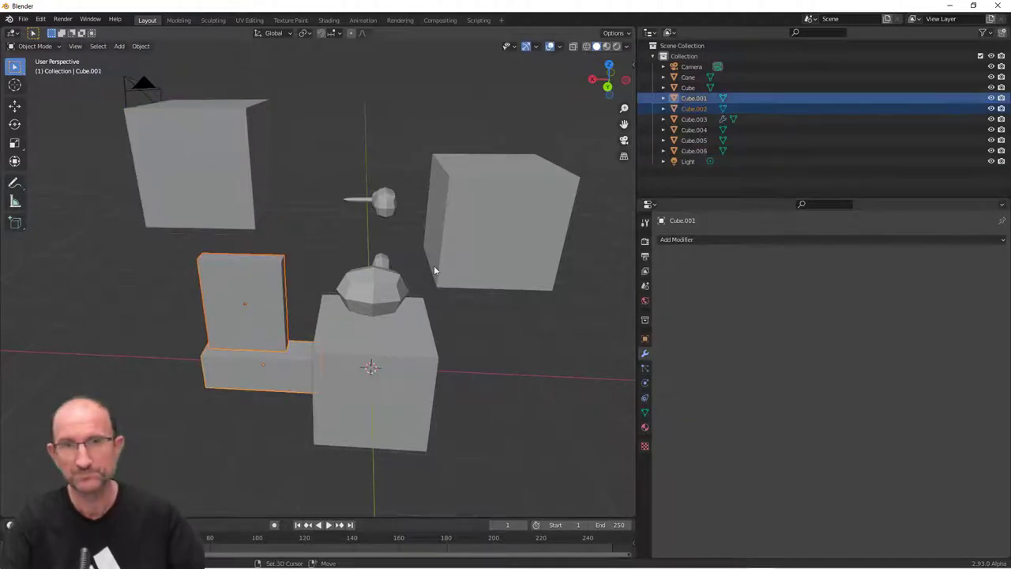
pyautogui.keyDown('shift'); pyautogui.click(455, 241); pyautogui.keyUp('shift')
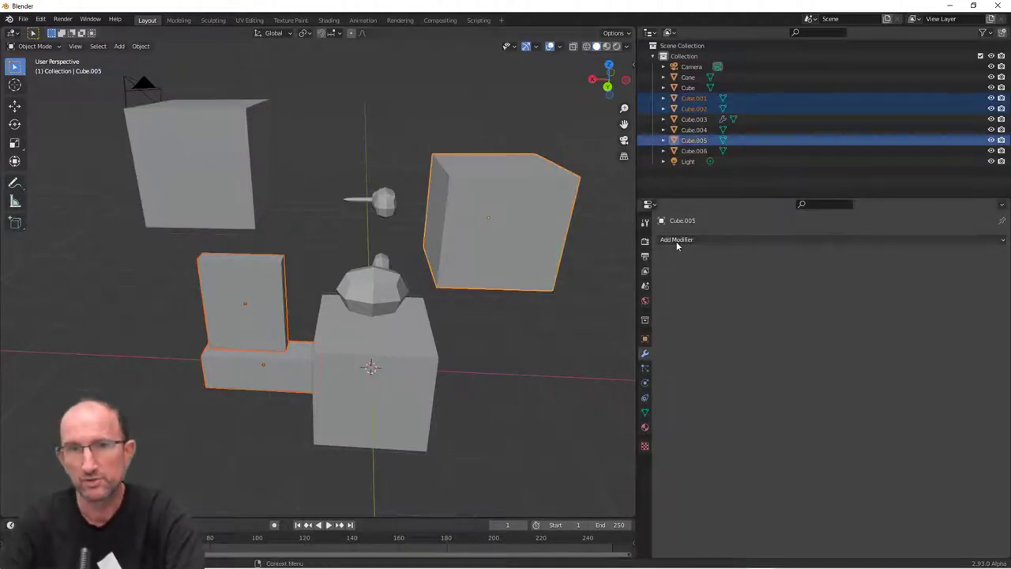
pyautogui.click(387, 292)
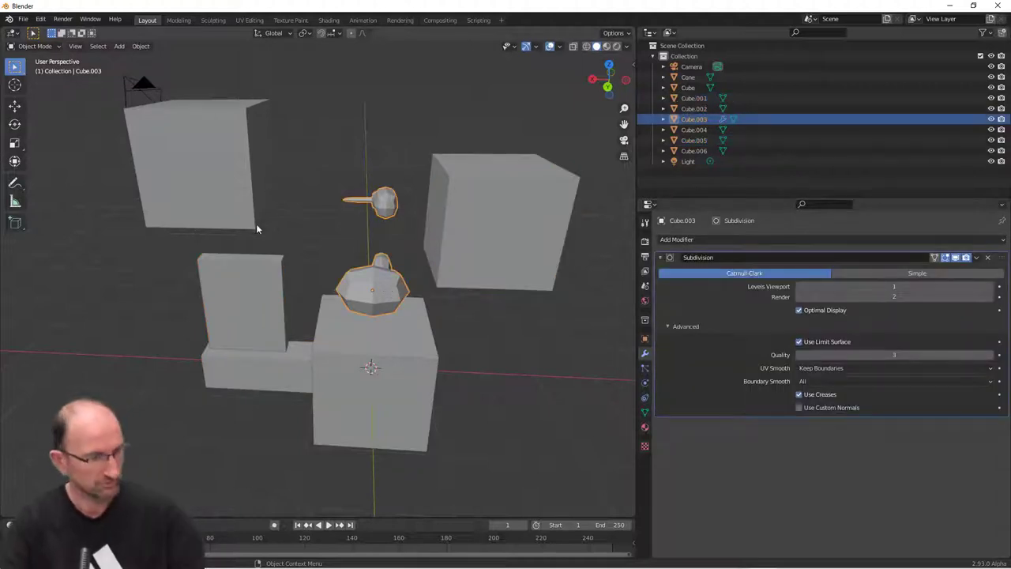
pyautogui.keyDown('shift'); pyautogui.click(231, 200); pyautogui.keyUp('shift')
pyautogui.keyDown('shift'); pyautogui.click(234, 295); pyautogui.keyUp('shift')
pyautogui.keyDown('shift'); pyautogui.click(526, 201); pyautogui.keyUp('shift')
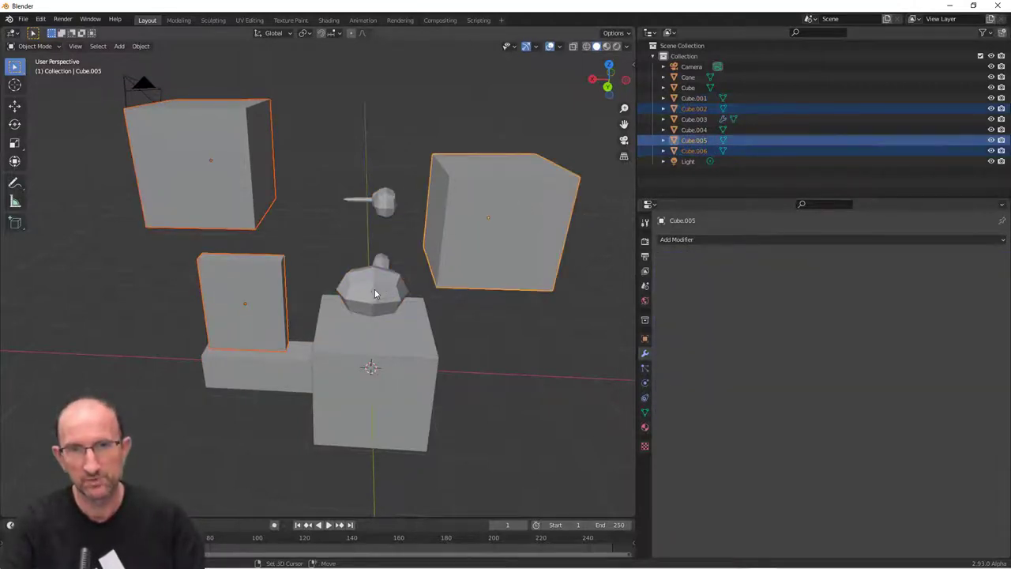
pyautogui.keyDown('shift'); pyautogui.click(379, 293); pyautogui.keyUp('shift')
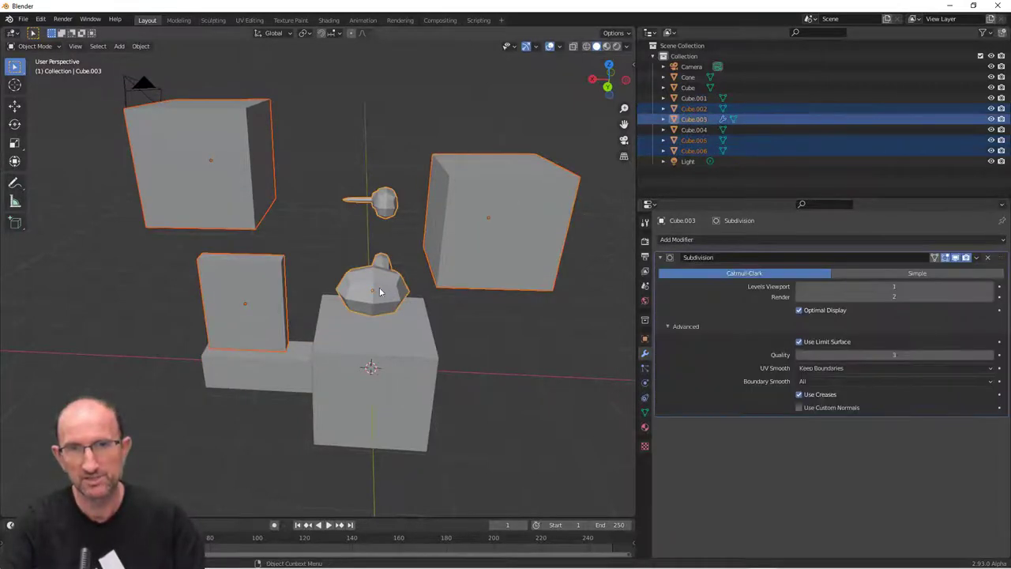
# Copy Cube.003's Subdivision modifier to the selected cubes, then show the Collection properties
pyautogui.click(977, 258)
pyautogui.click(950, 290)
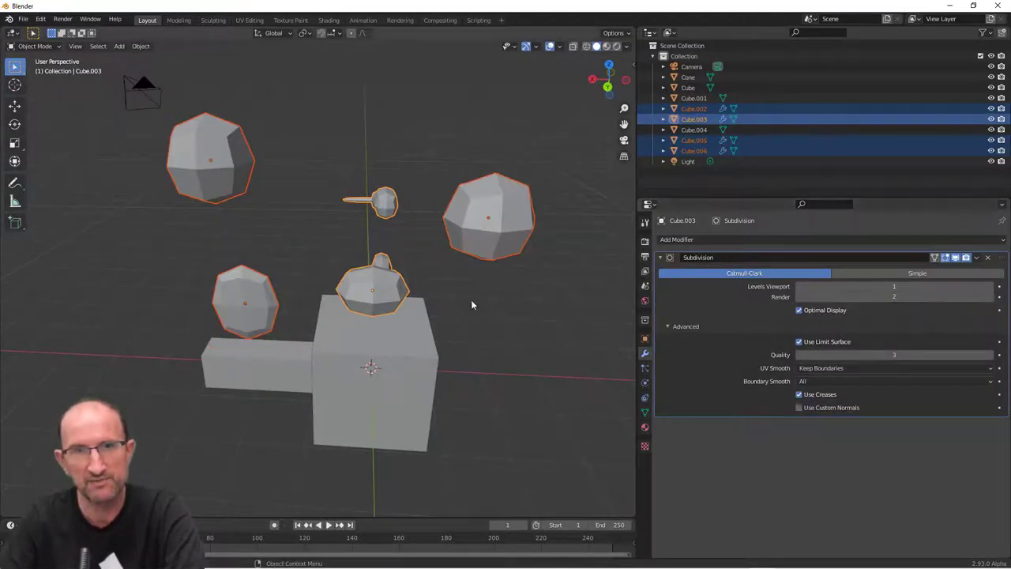
pyautogui.moveTo(471, 299); pyautogui.dragTo(449, 289, button='middle')
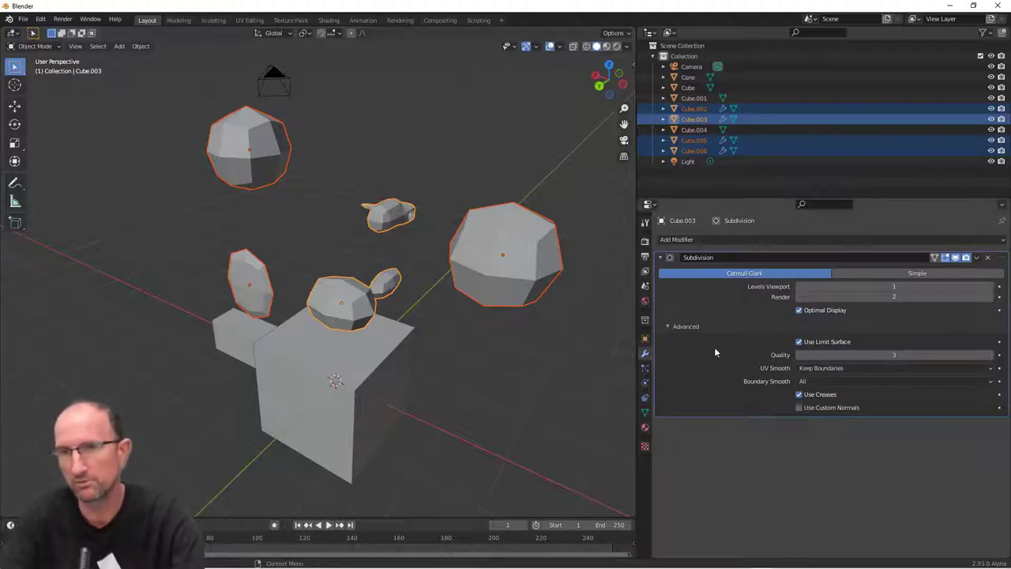
pyautogui.moveTo(553, 379); pyautogui.dragTo(595, 366, button='middle')
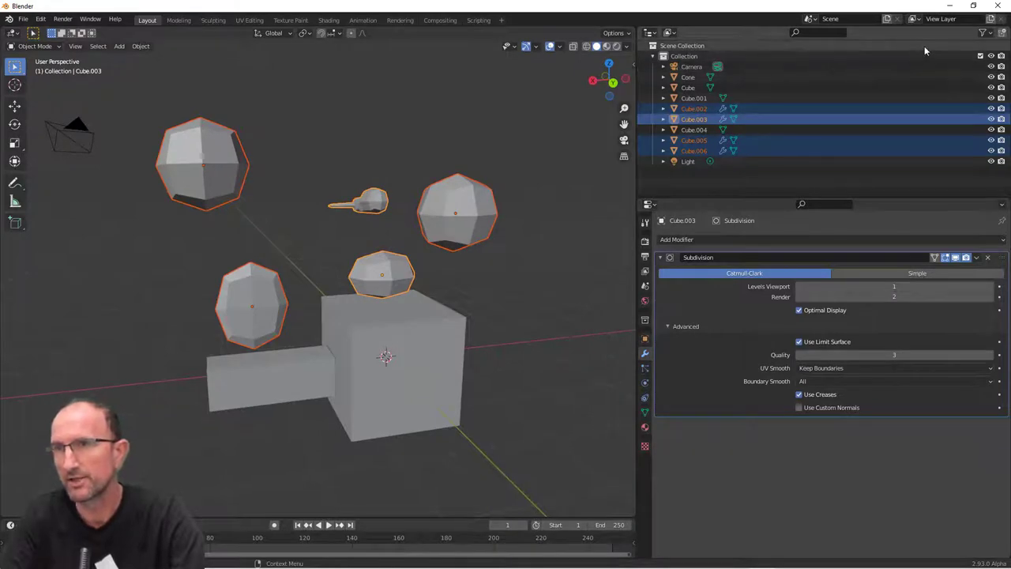
pyautogui.click(985, 34)
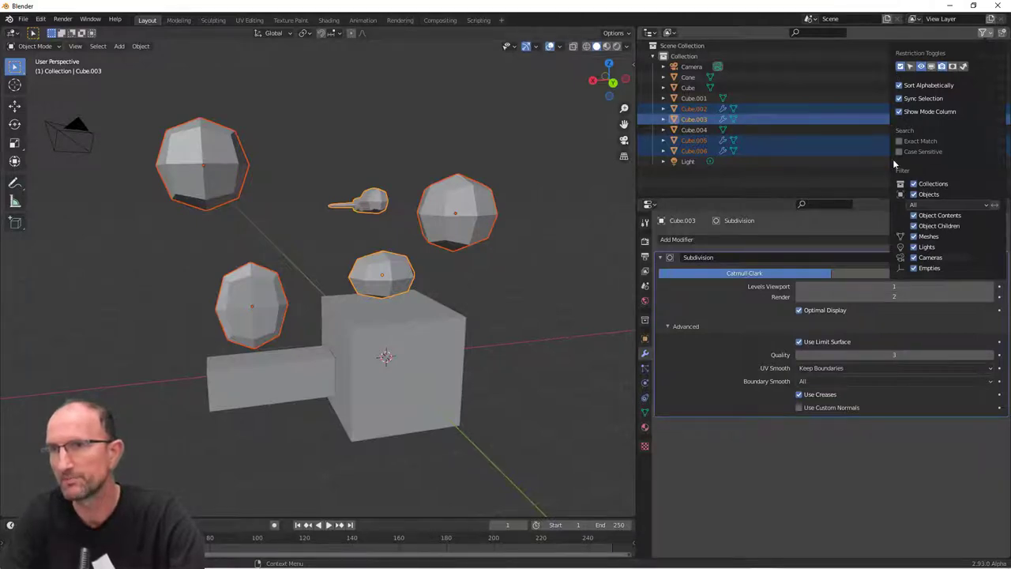
pyautogui.click(644, 321)
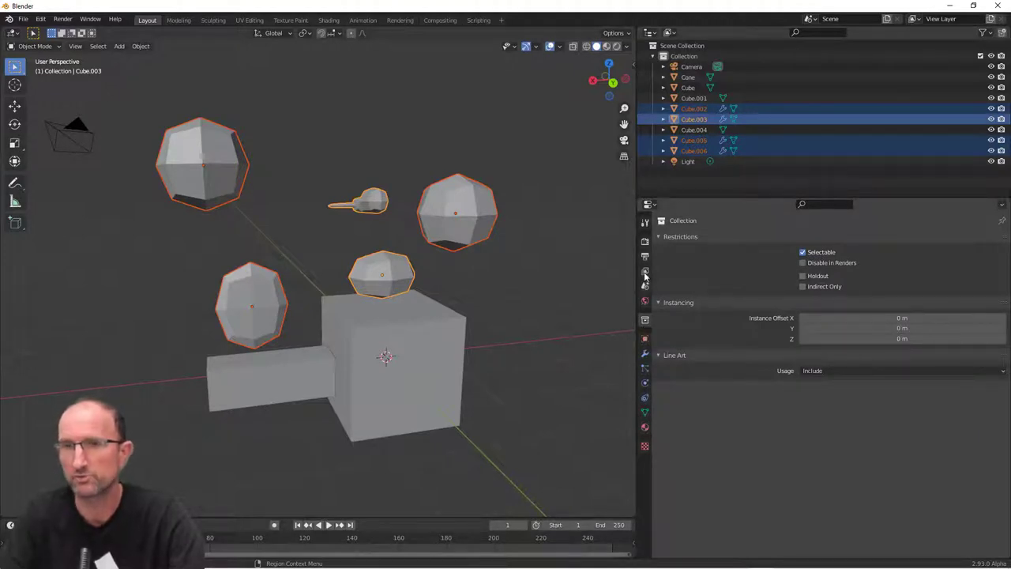
# Widen the outliner and properties panels and keep only the rounded Cube.006 selected
pyautogui.moveTo(635, 289); pyautogui.dragTo(576, 237)
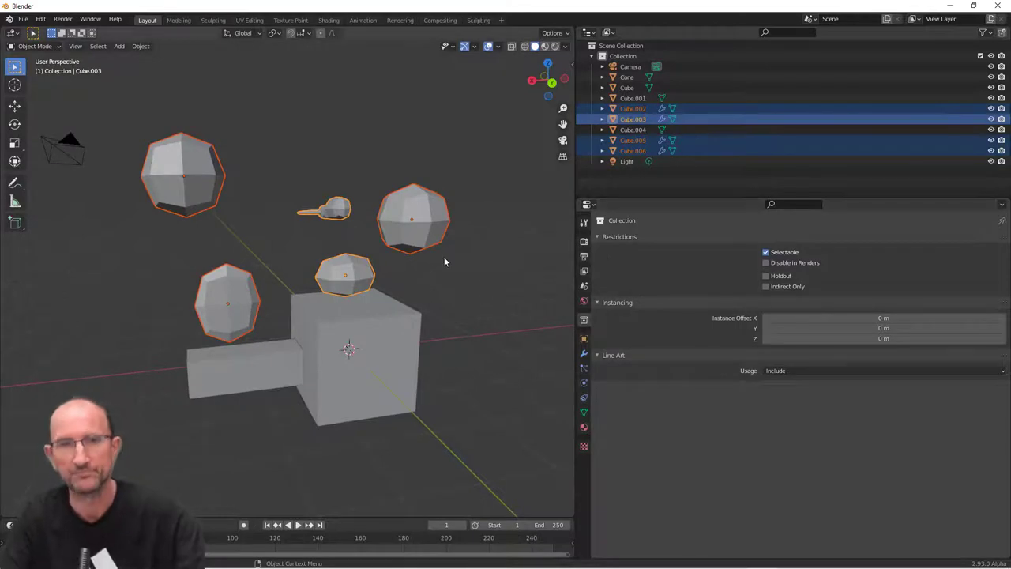
pyautogui.moveTo(444, 256); pyautogui.dragTo(481, 269, button='middle')
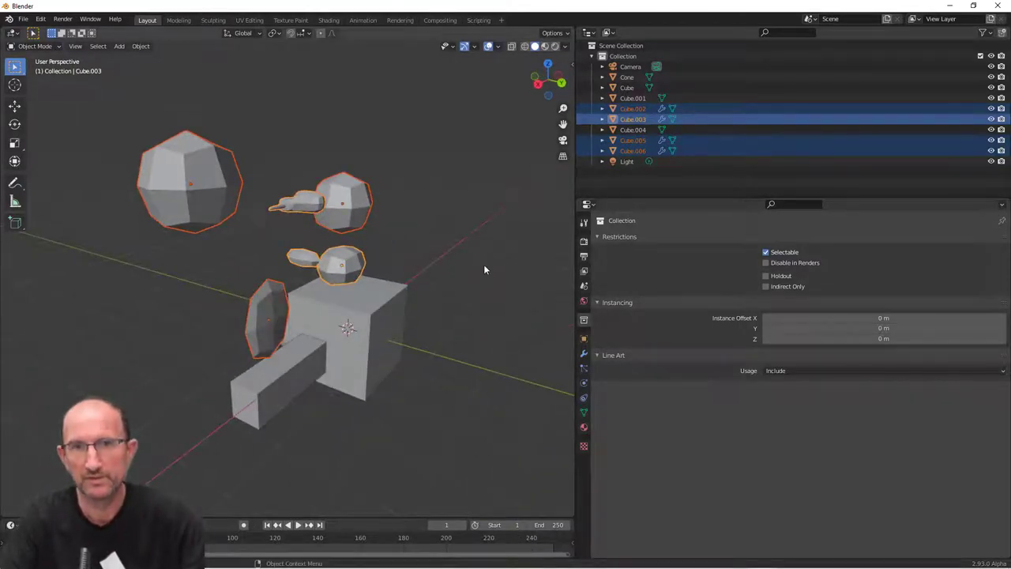
pyautogui.click(198, 172)
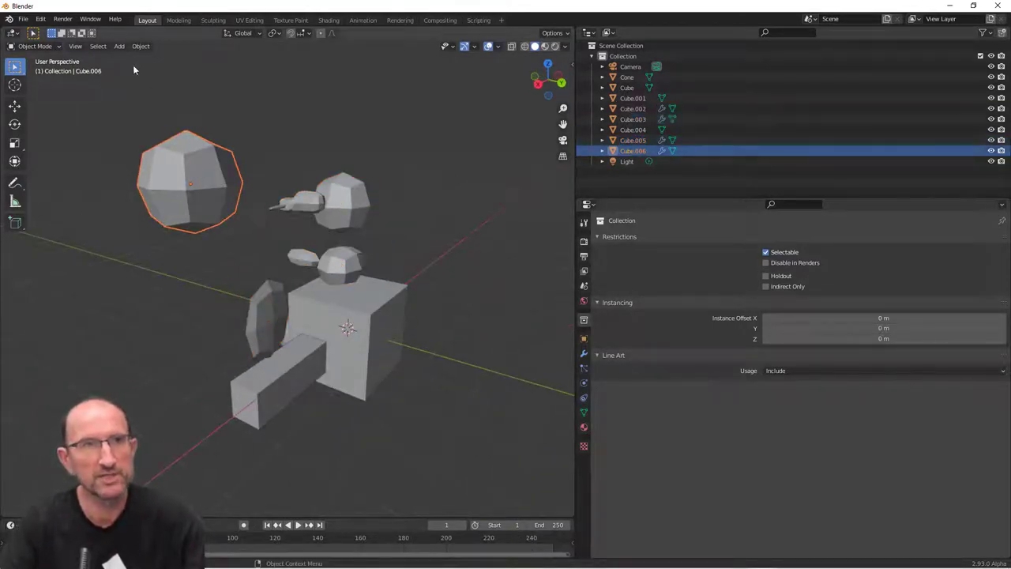
pyautogui.click(97, 46)
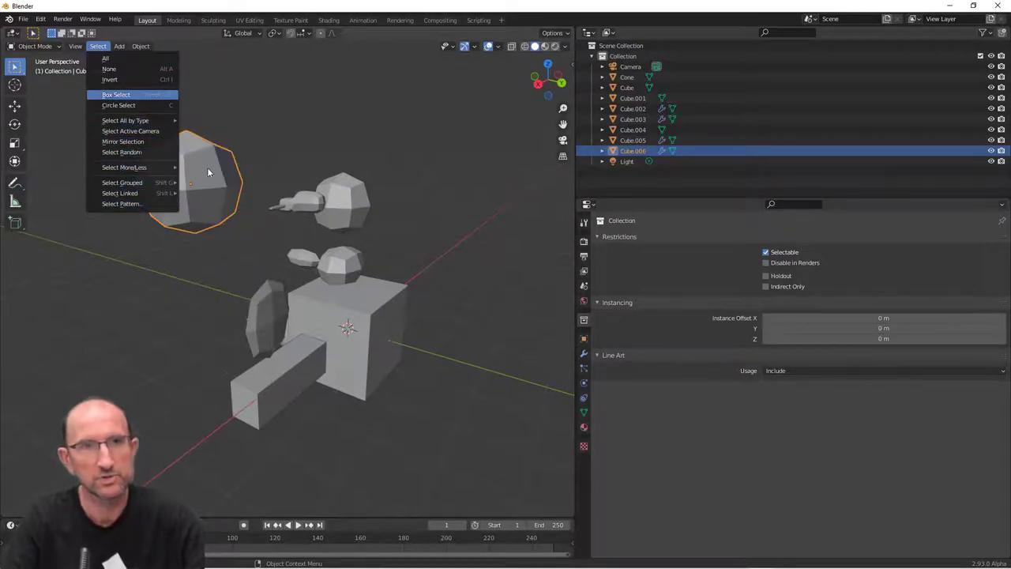
pyautogui.click(188, 178)
pyautogui.click(188, 178)
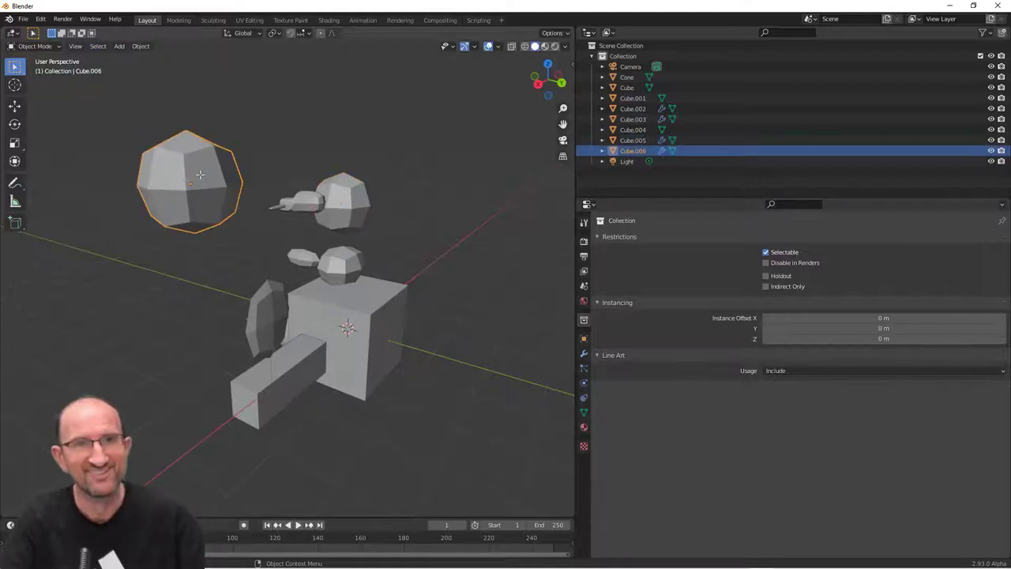
pyautogui.press('Tab')
pyautogui.click(131, 45)
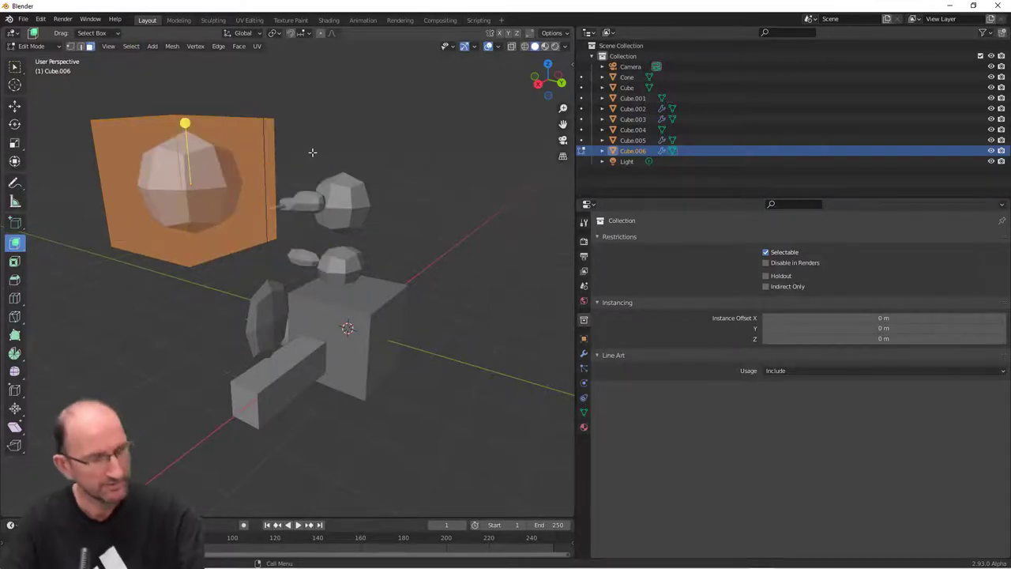
pyautogui.press('Tab')
pyautogui.moveTo(311, 153)
pyautogui.mouseDown(button='middle')
pyautogui.moveTo(301, 159)
pyautogui.moveTo(318, 175)
pyautogui.moveTo(301, 219)
pyautogui.moveTo(198, 85)
pyautogui.mouseUp(button='middle')
pyautogui.click(98, 47)
pyautogui.moveTo(130, 120)
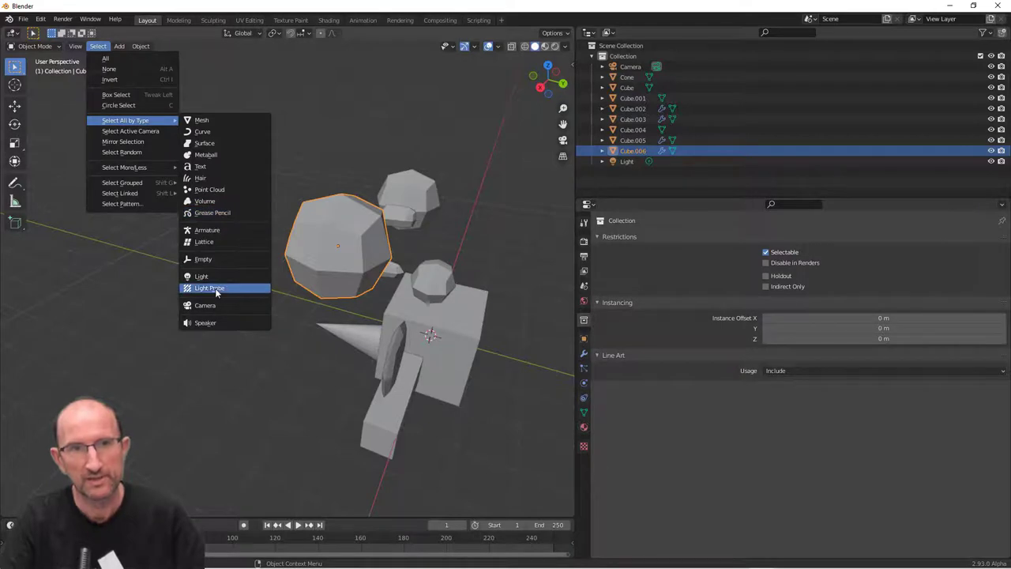
pyautogui.moveTo(393, 225)
pyautogui.mouseDown(button='middle')
pyautogui.moveTo(366, 210)
pyautogui.moveTo(392, 267)
pyautogui.moveTo(297, 231)
pyautogui.moveTo(374, 233)
pyautogui.mouseUp(button='middle')
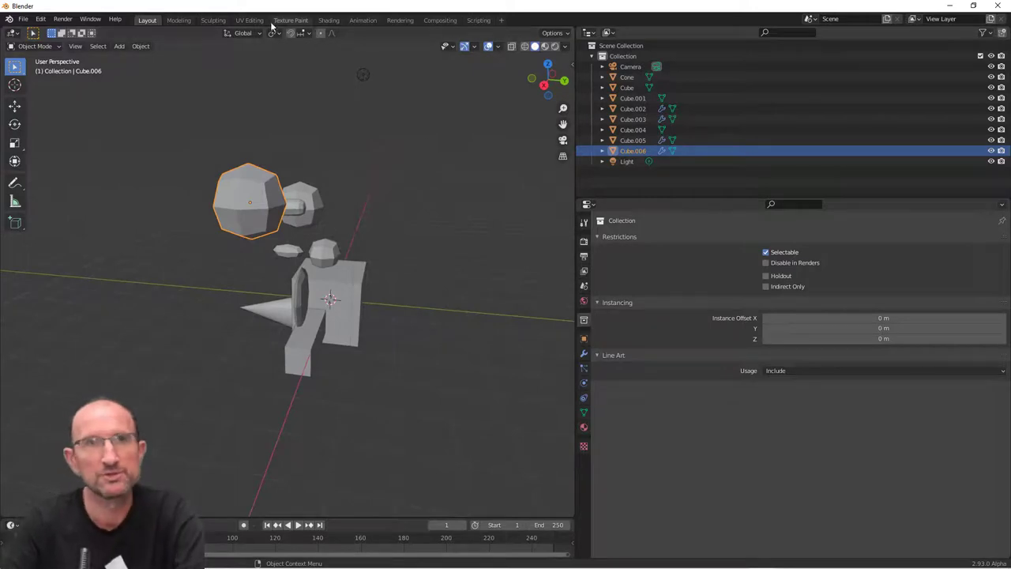
pyautogui.click(177, 22)
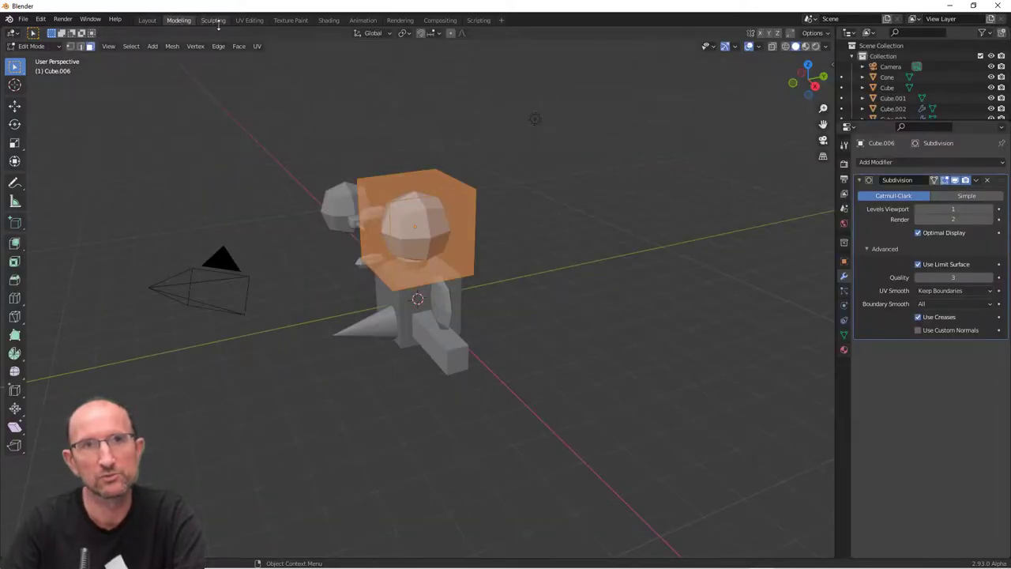
pyautogui.click(213, 21)
pyautogui.click(249, 21)
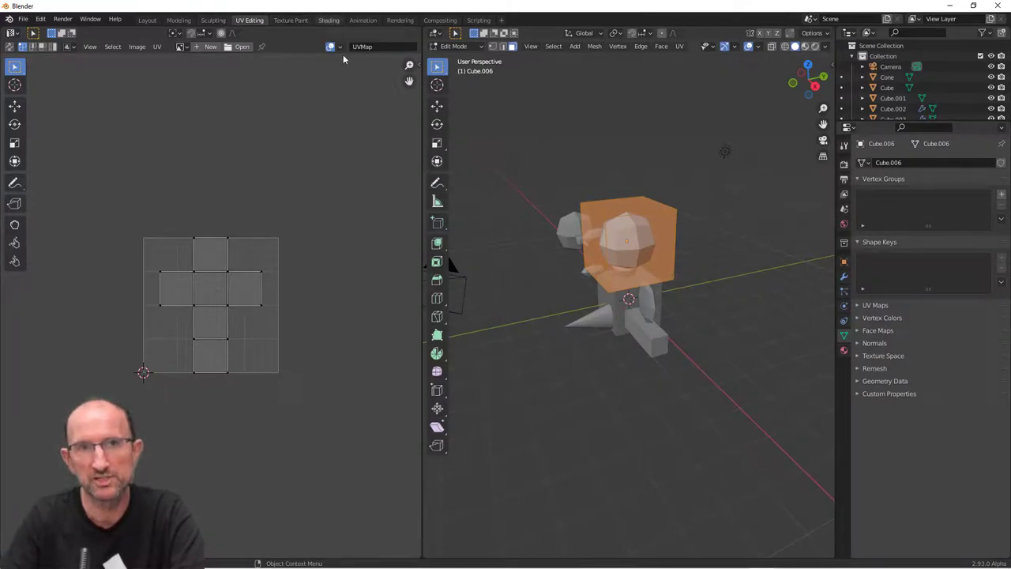
pyautogui.click(328, 20)
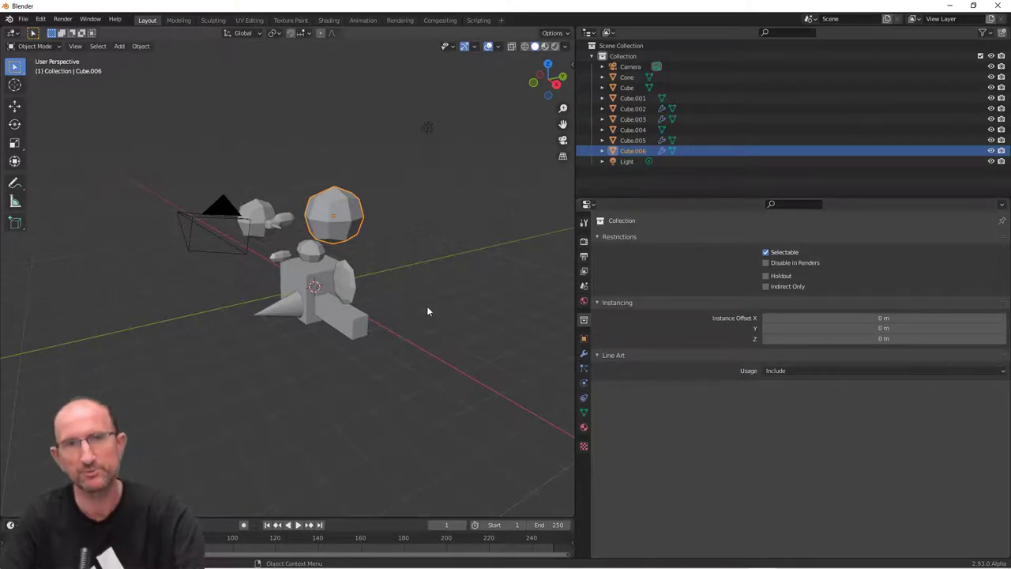
pyautogui.moveTo(428, 307)
pyautogui.mouseDown(button='middle')
pyautogui.moveTo(445, 312)
pyautogui.moveTo(438, 345)
pyautogui.moveTo(432, 339)
pyautogui.mouseUp(button='middle')
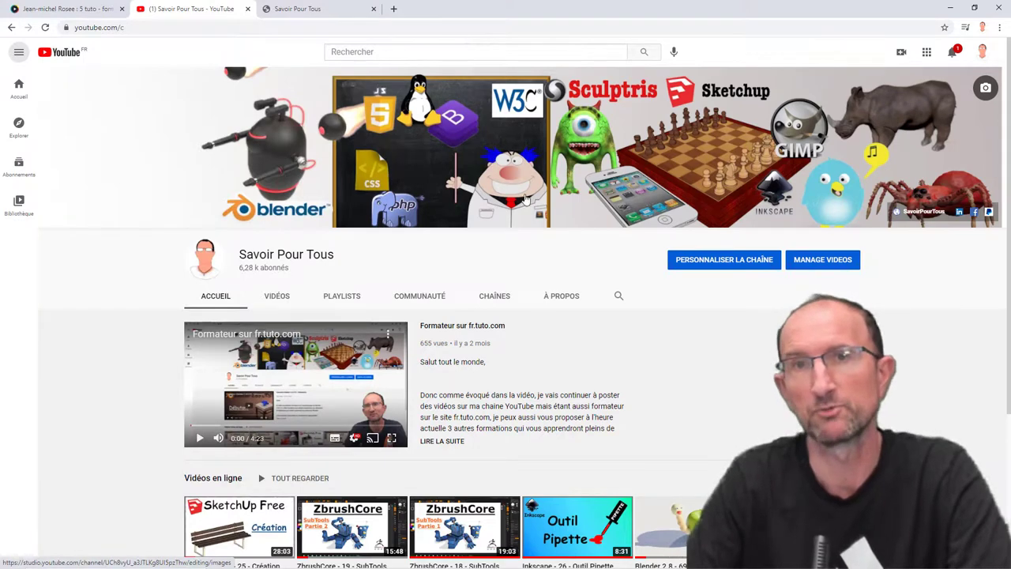
# Scroll through the YouTube channel page, then switch to the Savoir Pour Tous tab
pyautogui.scroll(-2, 576, 286)
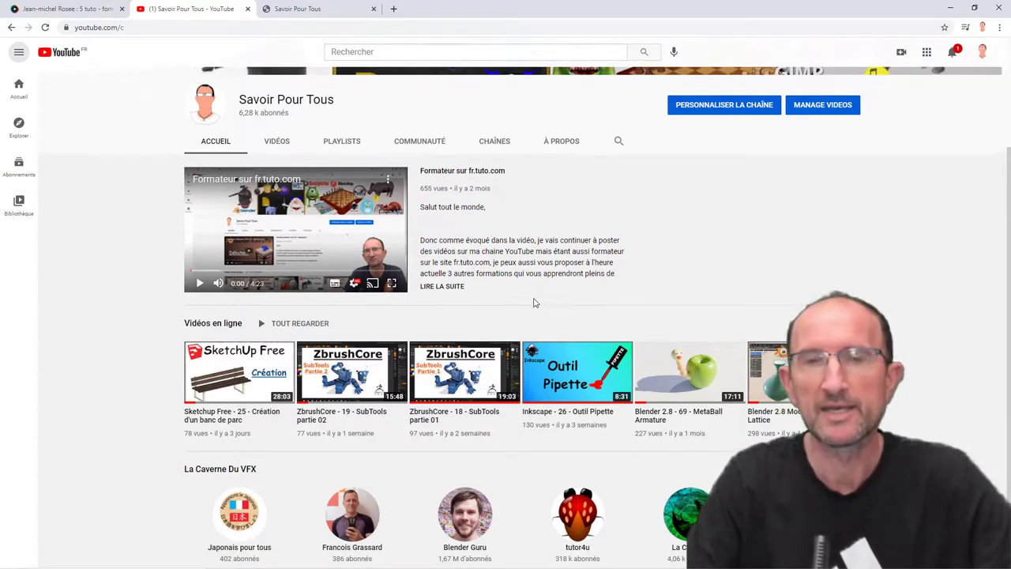
pyautogui.scroll(2, 533, 302)
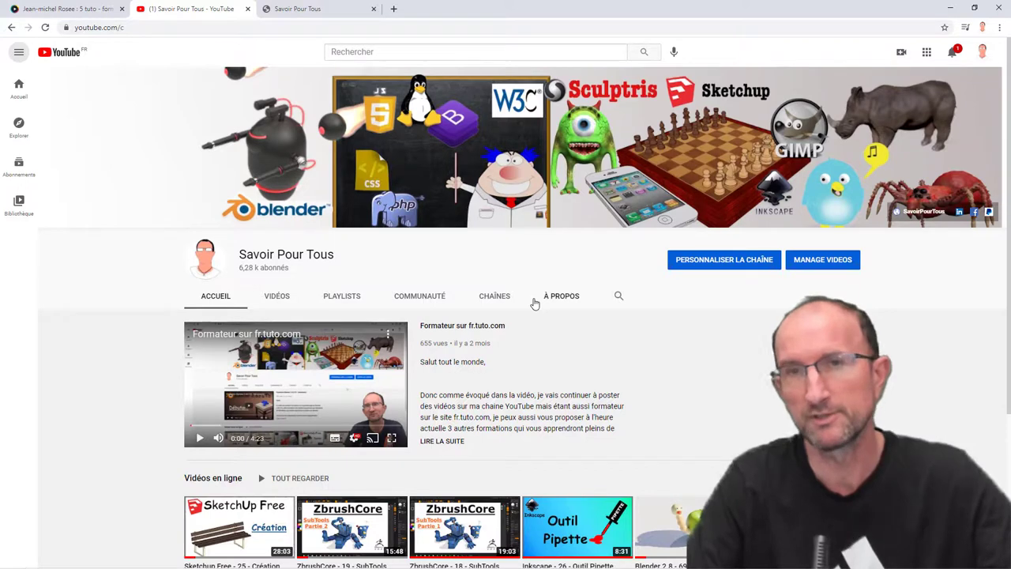
pyautogui.click(316, 10)
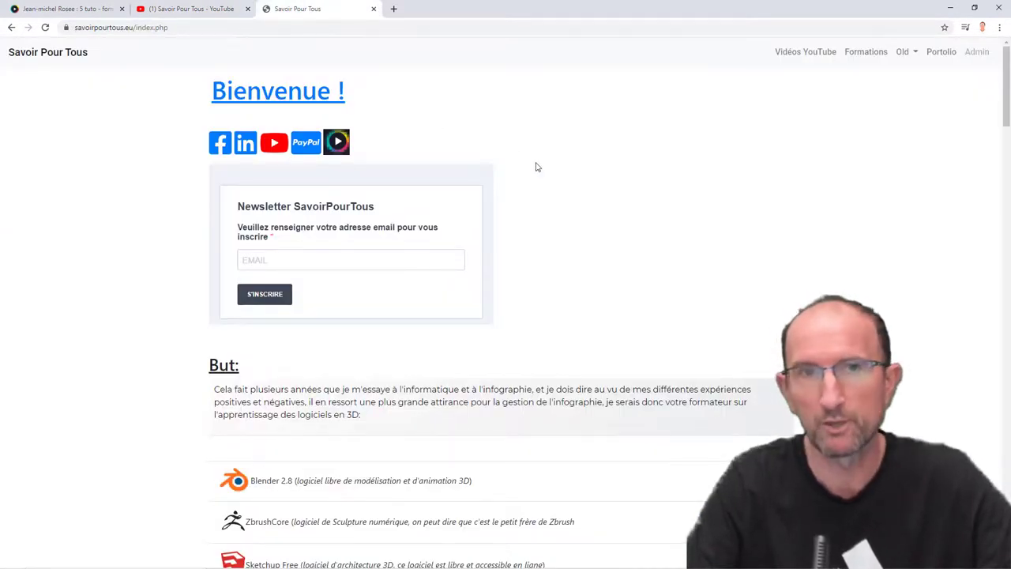
# Place the cursor in the newsletter sign-up EMAIL field
pyautogui.click(283, 257)
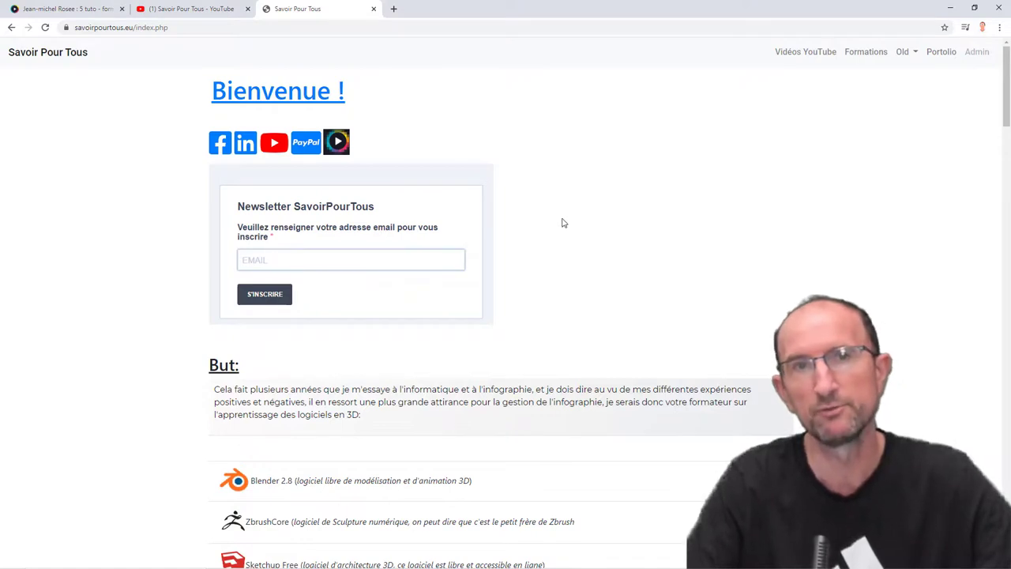